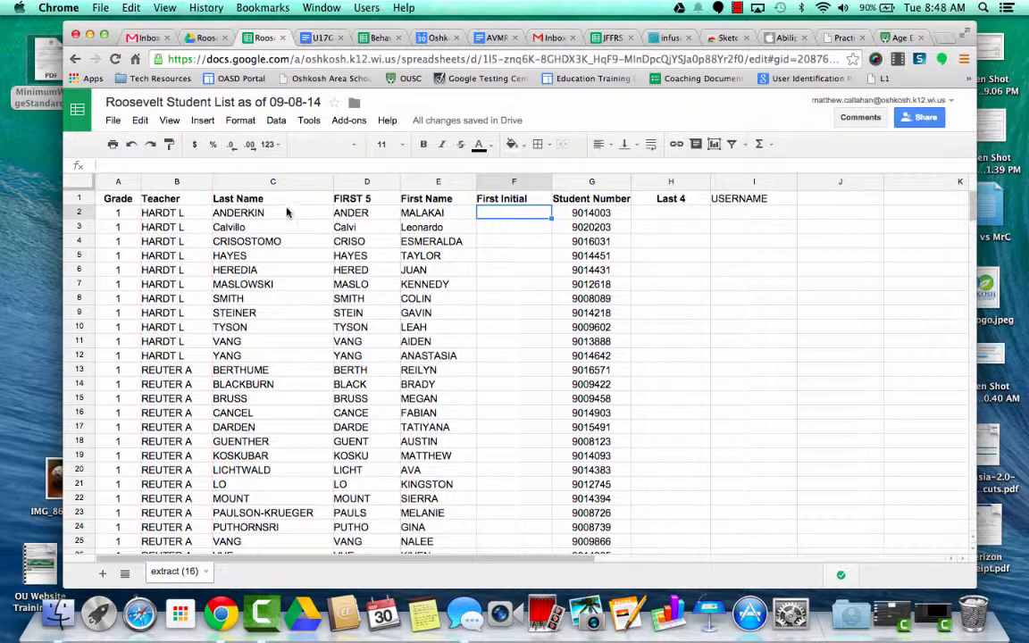
# Enter =left(E2,1) in cell F2 to extract the first initial from the first name.
pyautogui.press('Left')
pyautogui.press('Left')
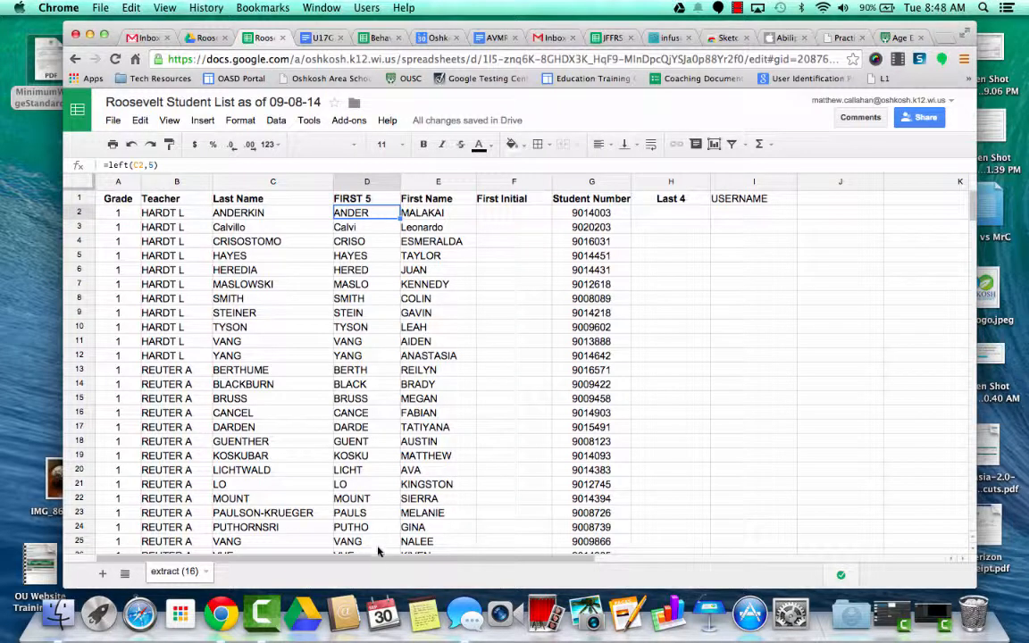
pyautogui.click(503, 214)
pyautogui.write('=')
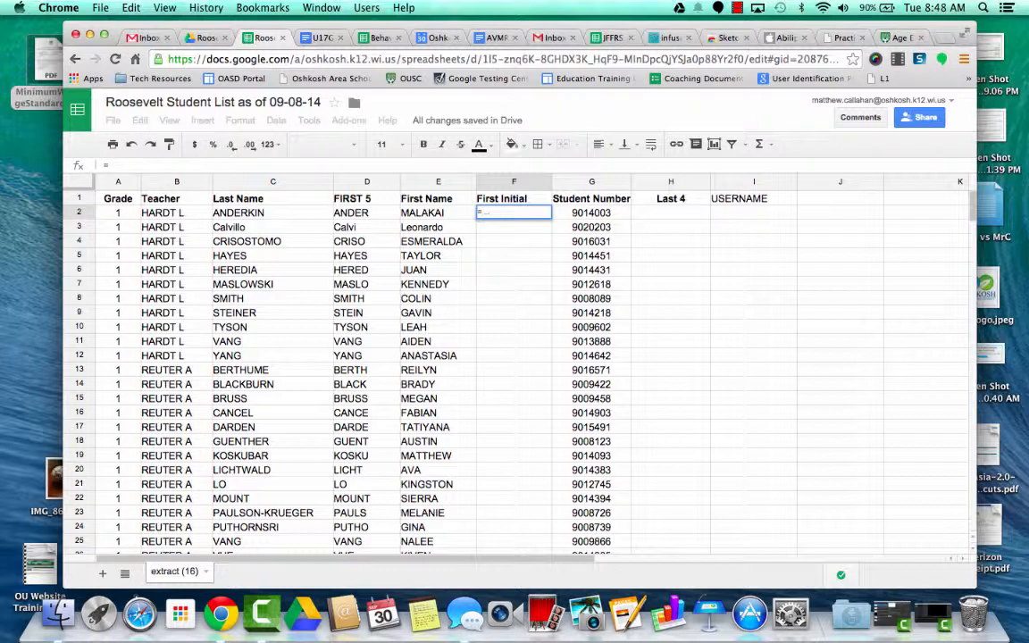
pyautogui.write('left')
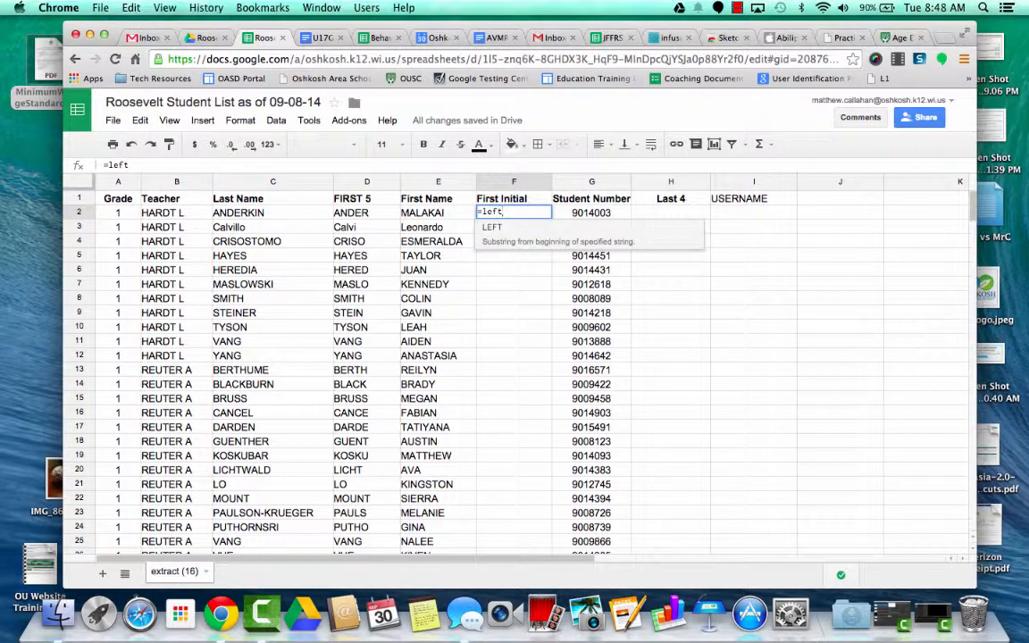
pyautogui.write('(')
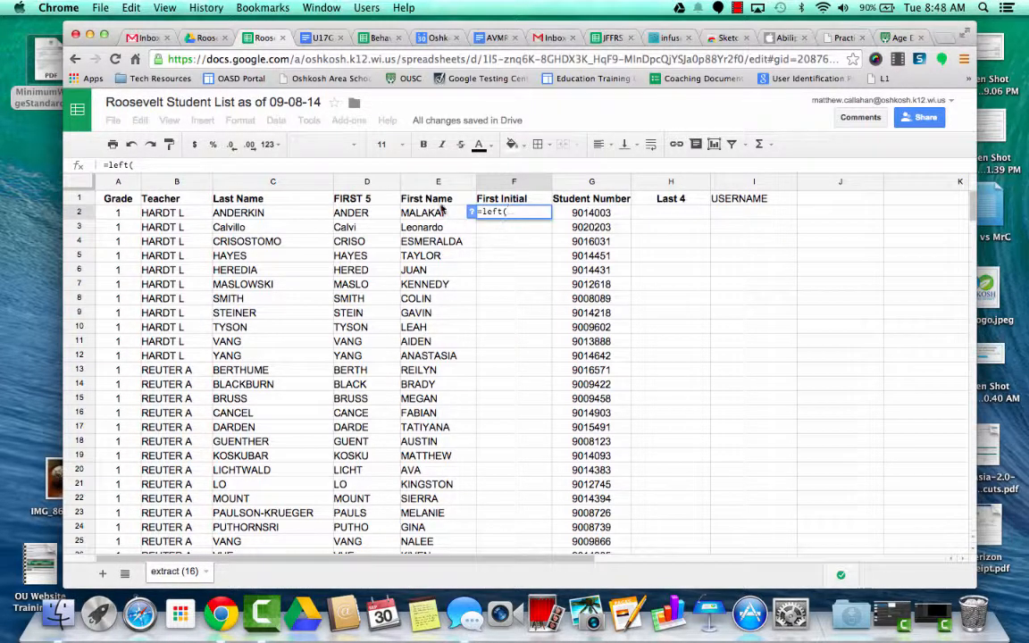
pyautogui.click(437, 215)
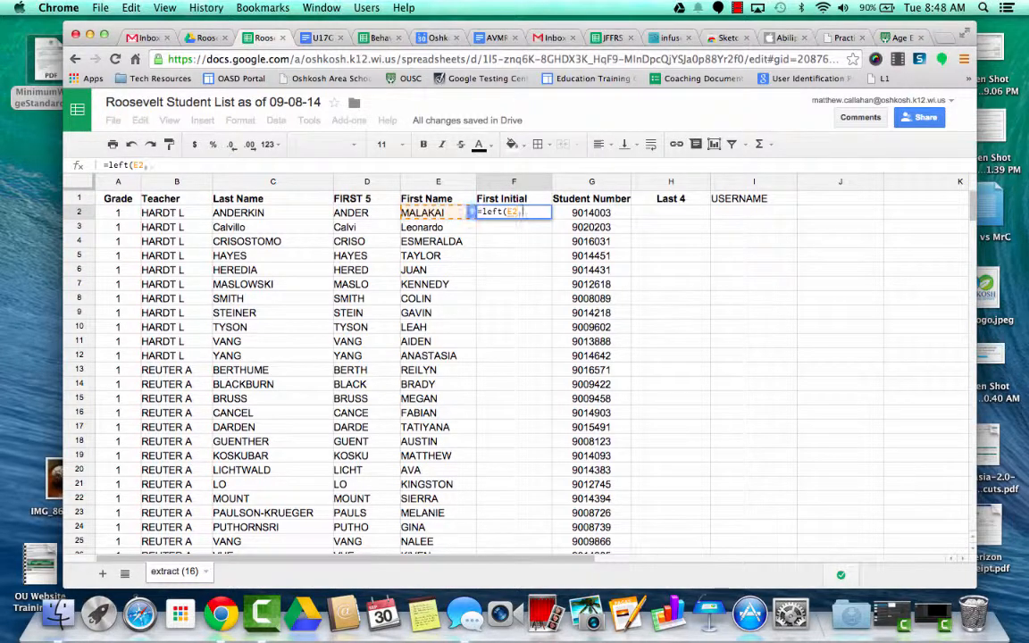
pyautogui.write(',')
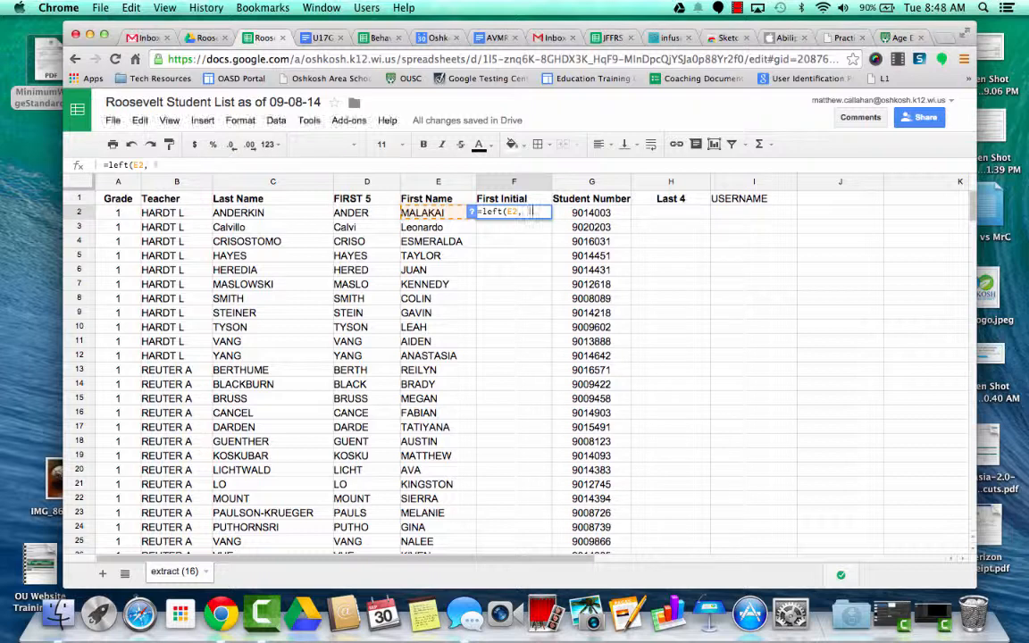
pyautogui.write('1)')
pyautogui.press('Return')
# Fill the F2 first-initial formula down column F through the last student in row 271.
pyautogui.click(487, 213)
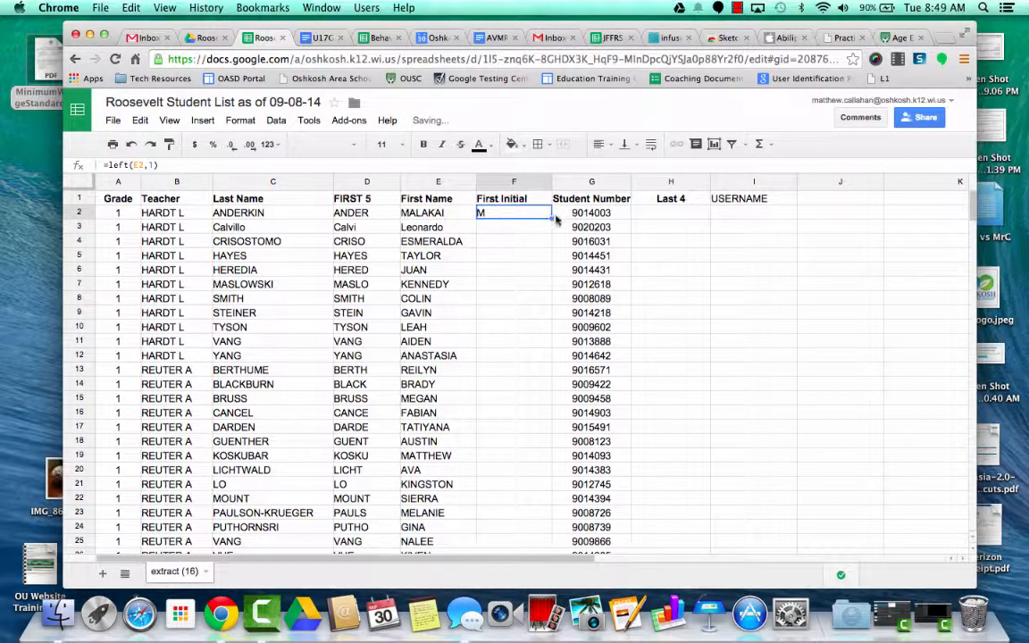
pyautogui.moveTo(554, 218); pyautogui.dragTo(536, 559)
pyautogui.scroll(20, 749, 425)
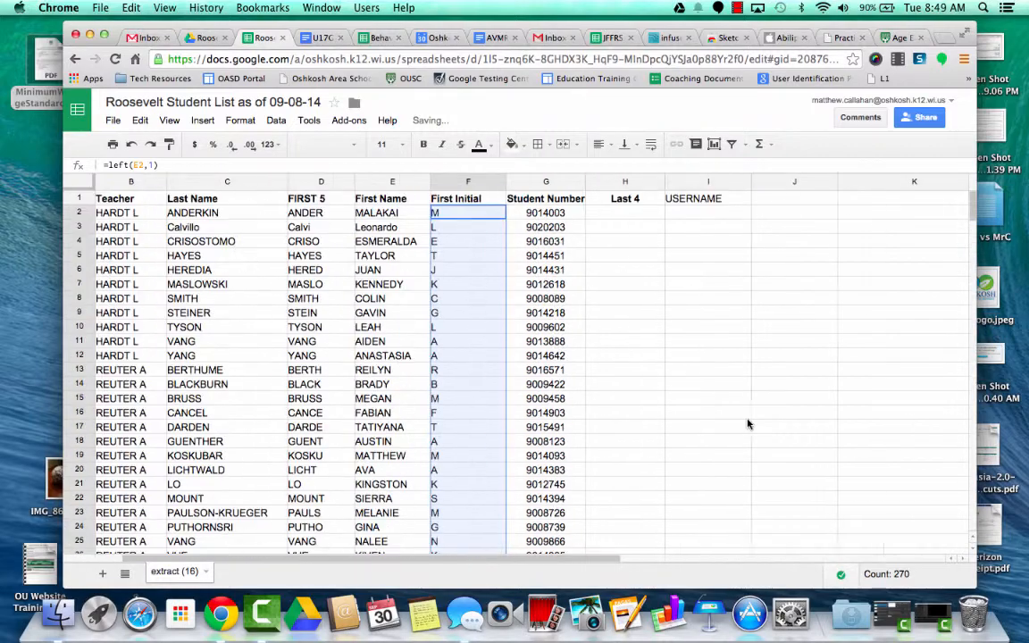
# Enter =right(G2,4) in cell H2 to extract the last four digits of the student number.
pyautogui.click(636, 215)
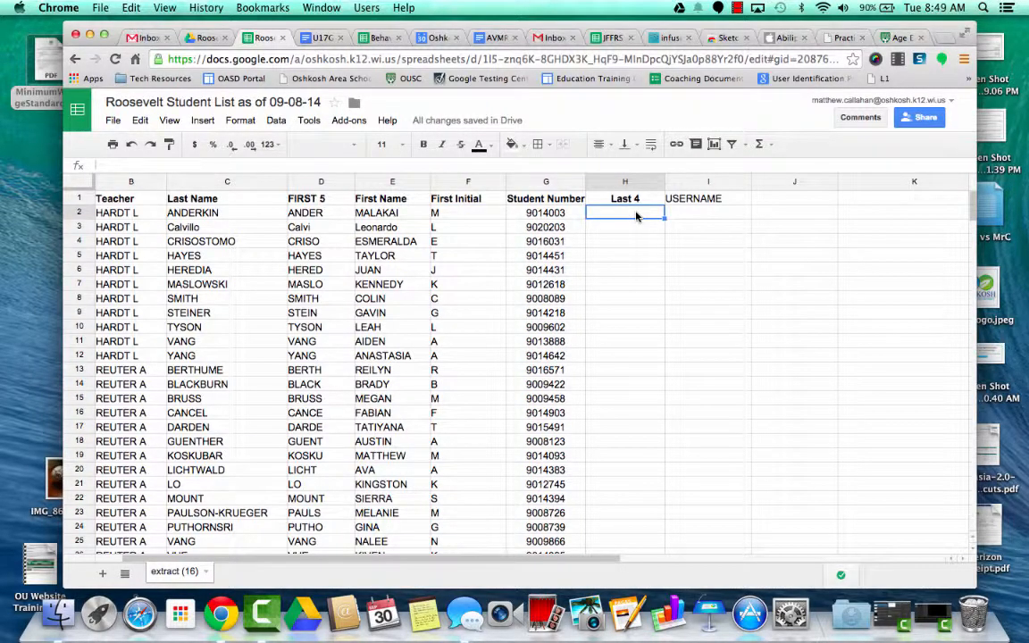
pyautogui.write('=')
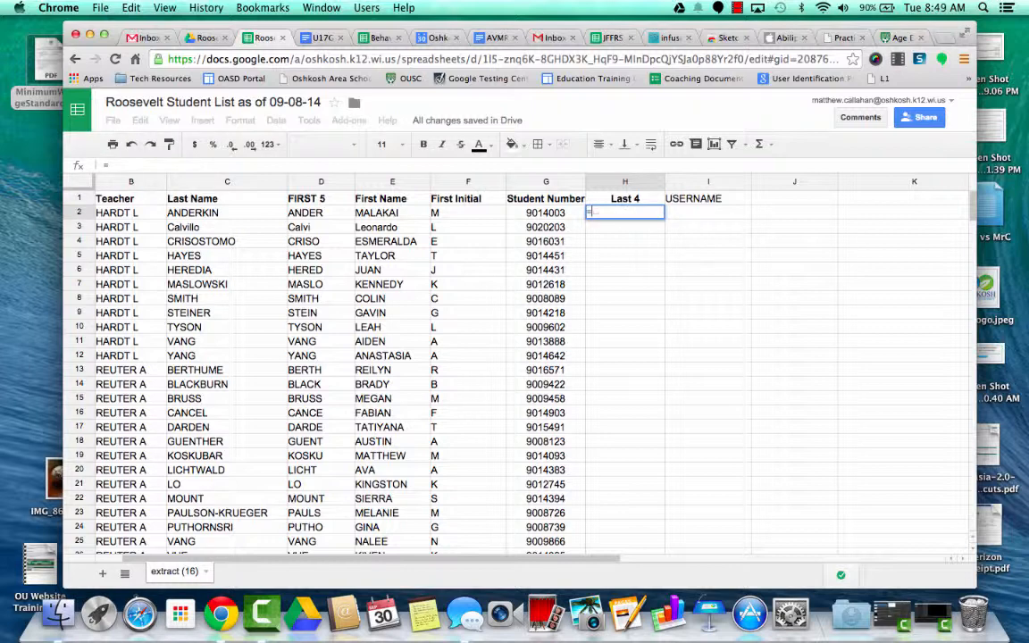
pyautogui.write('right')
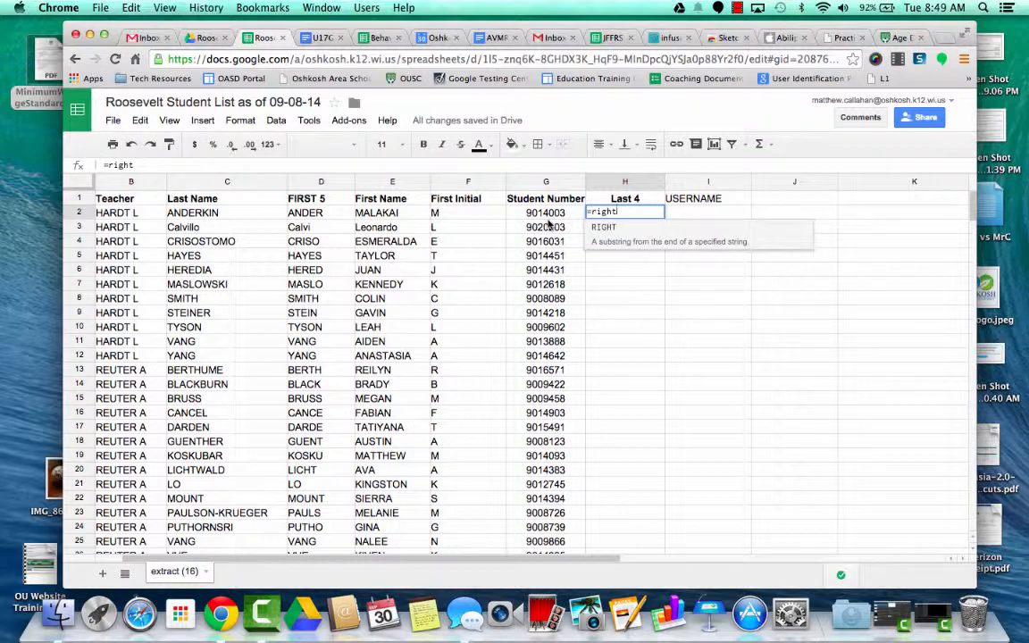
pyautogui.write('(')
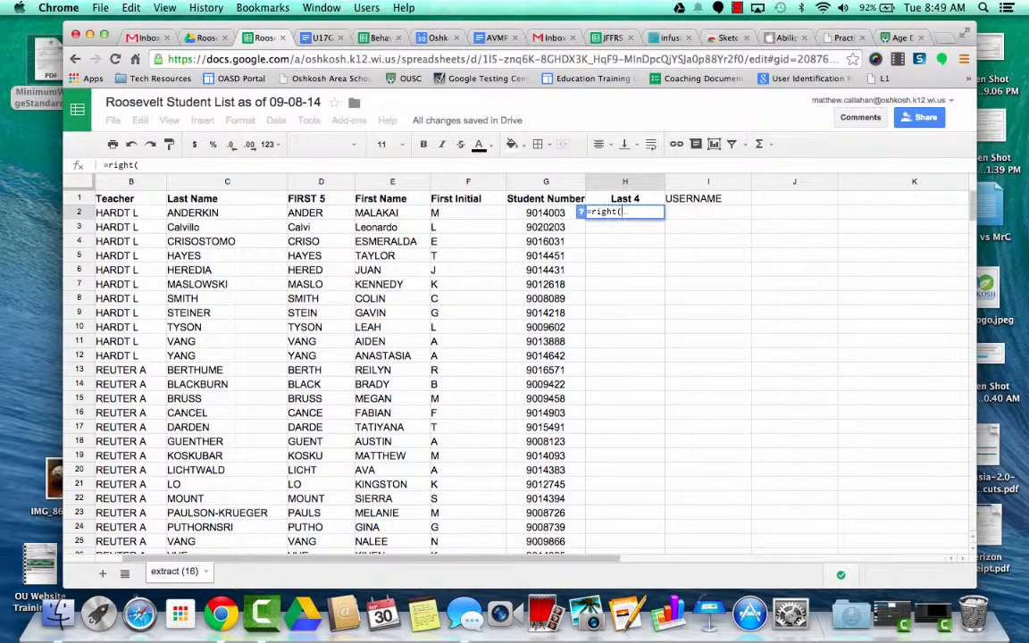
pyautogui.click(534, 214)
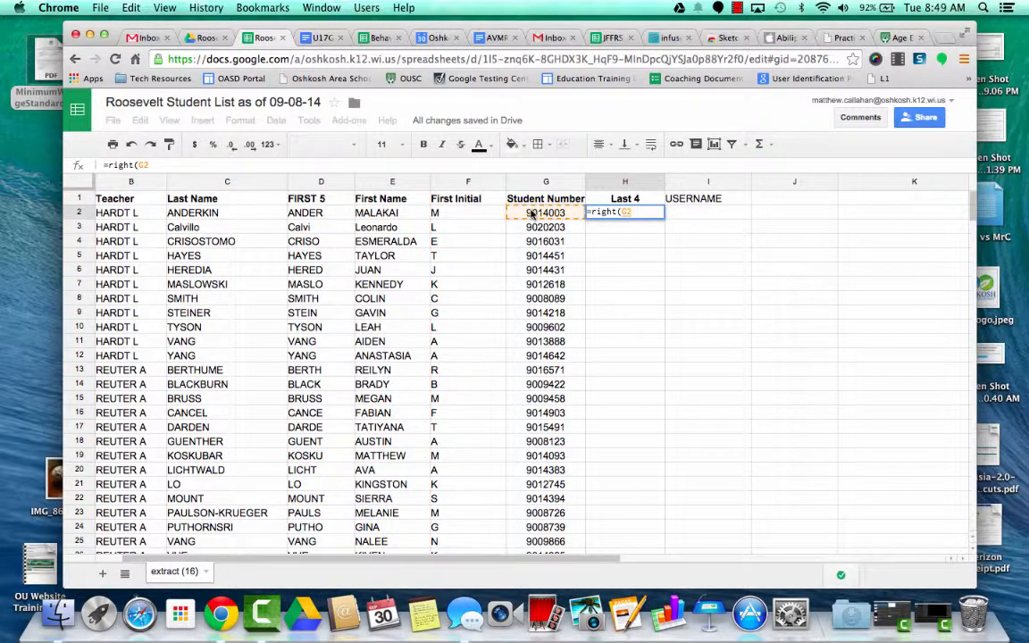
pyautogui.write(',4')
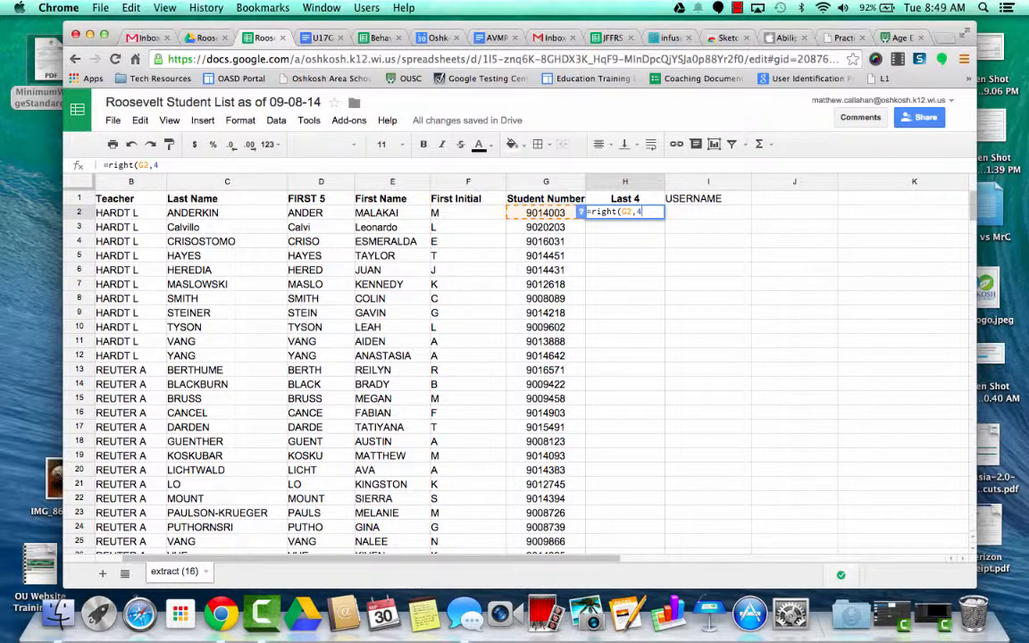
pyautogui.press('Return')
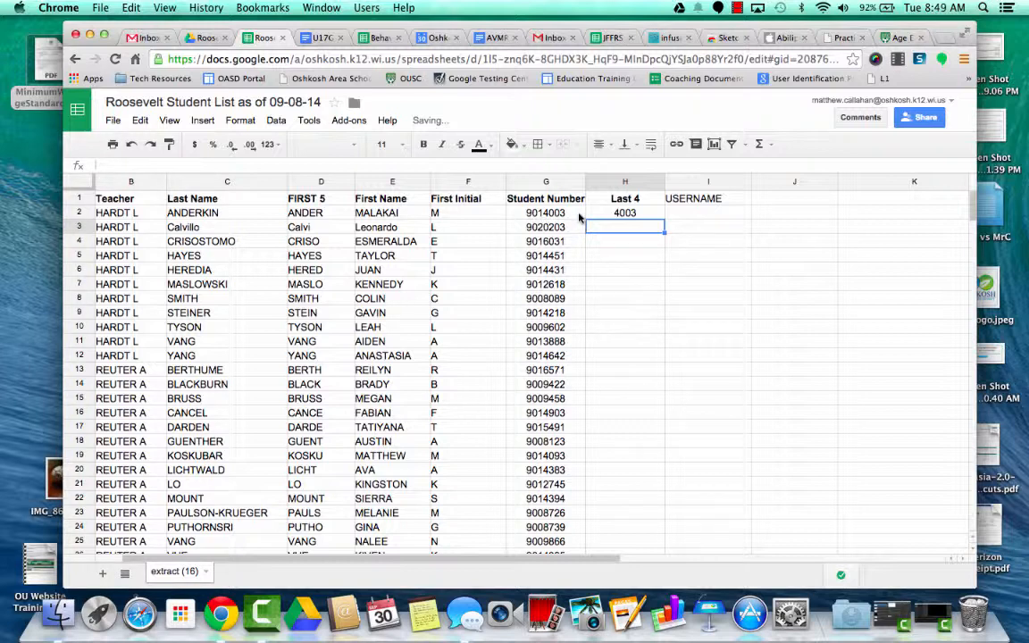
# Fill the H2 formula down the Last 4 column through row 271.
pyautogui.click(595, 216)
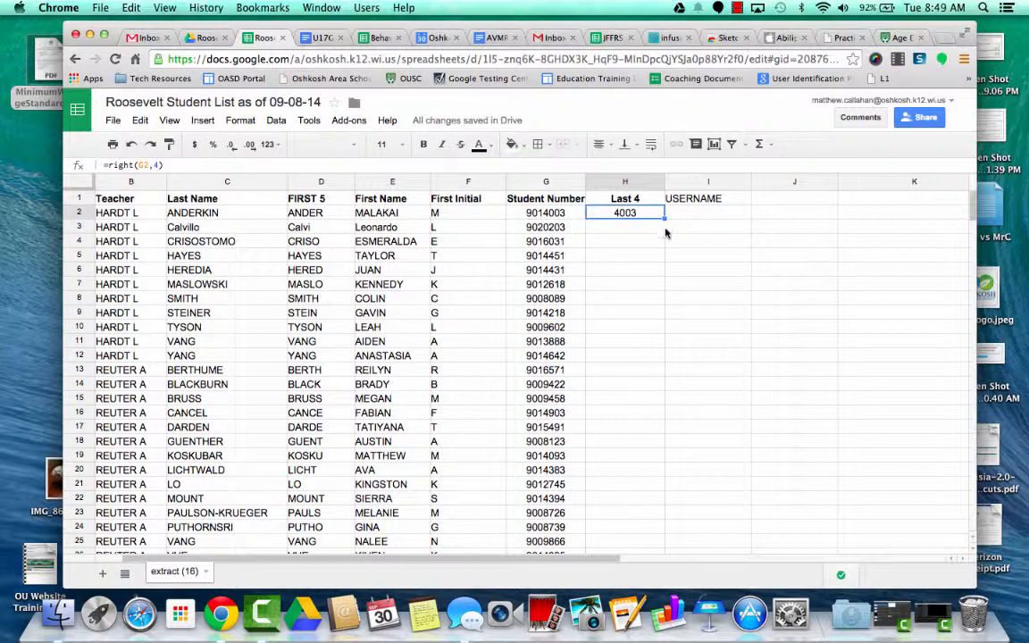
pyautogui.moveTo(664, 216); pyautogui.dragTo(691, 605)
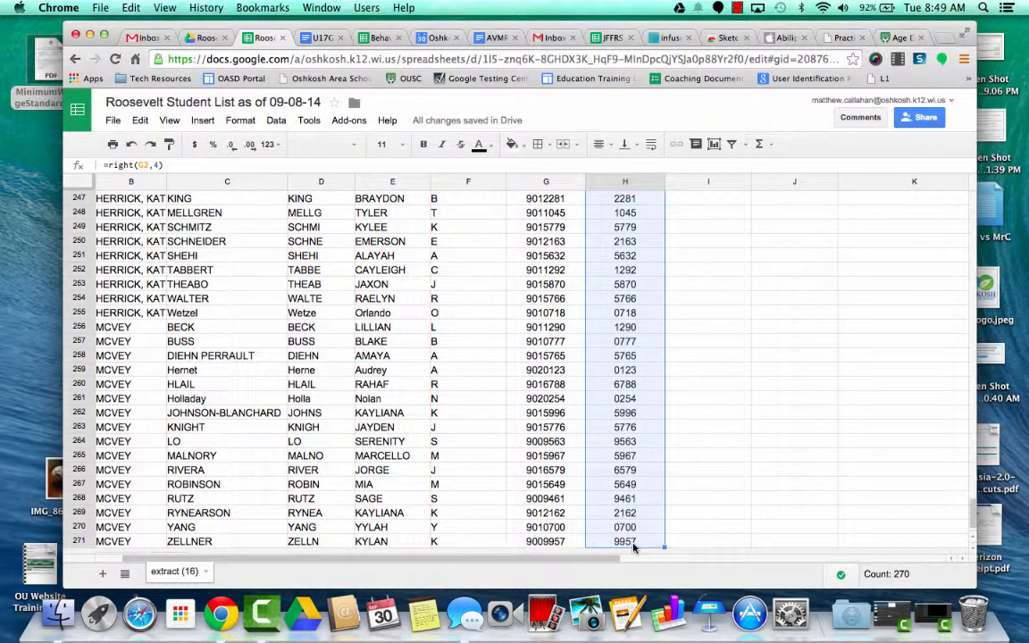
pyautogui.click(689, 516)
pyautogui.scroll(20, 688, 512)
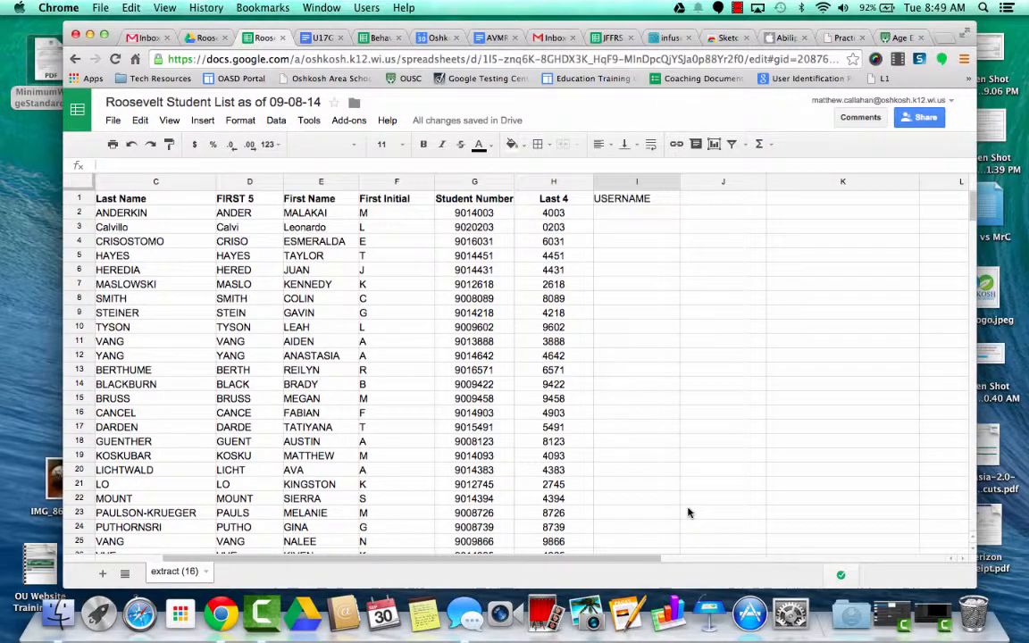
pyautogui.hscroll(-3, 615, 363)
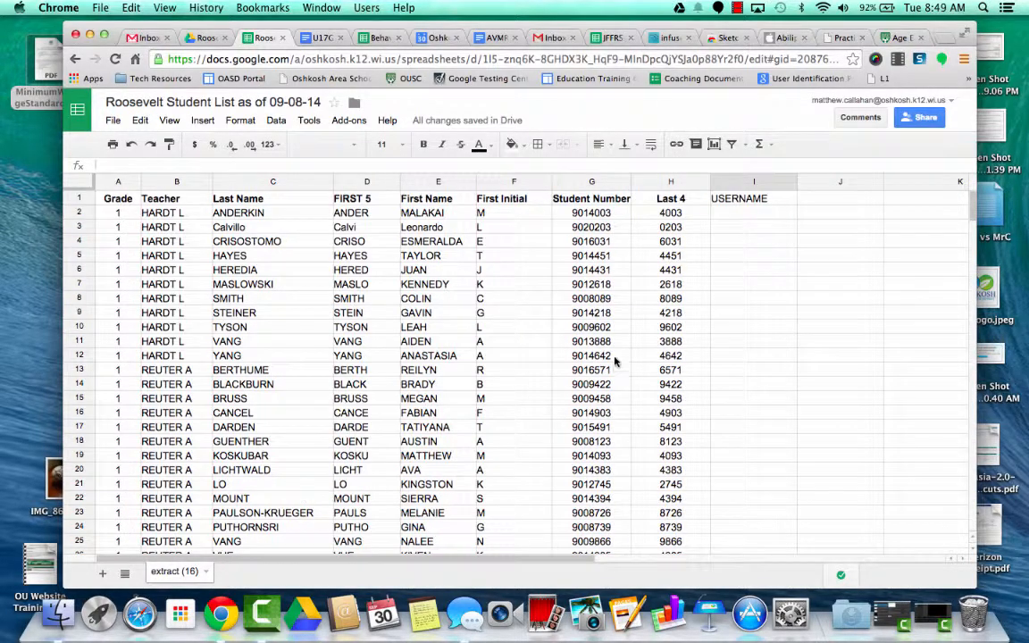
# Enter =CONCATENATE(D2,F2,H2) in cell I2 to build the username from the three extracted parts.
pyautogui.click(746, 215)
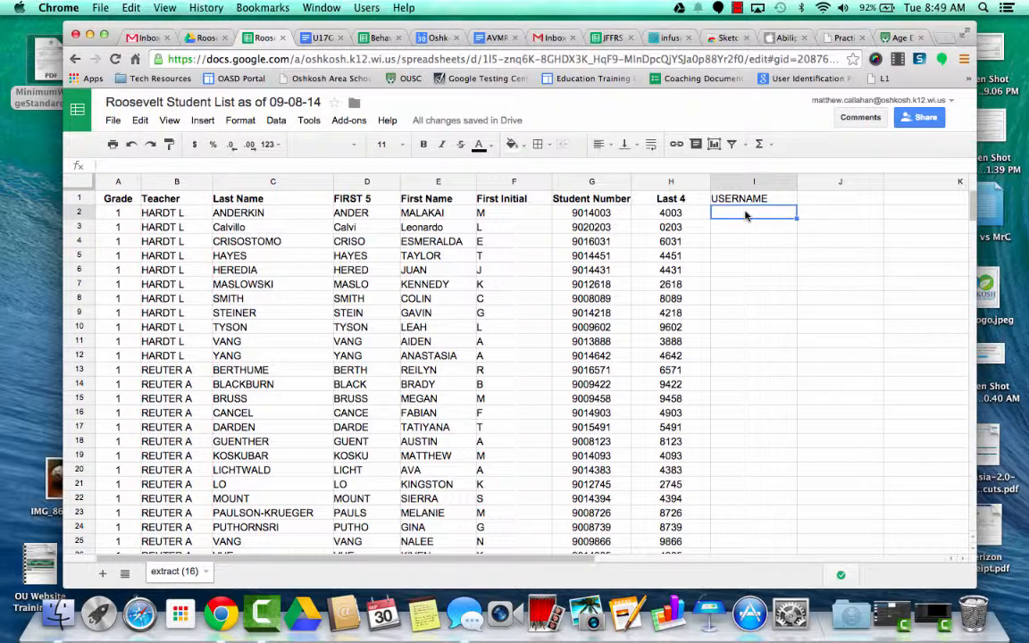
pyautogui.write('=co')
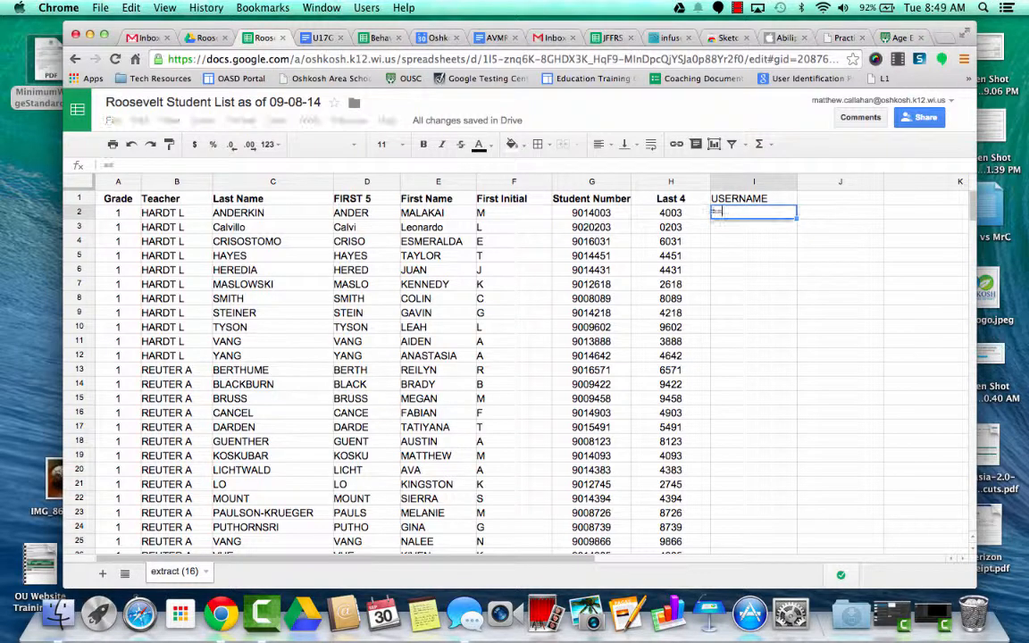
pyautogui.write('n')
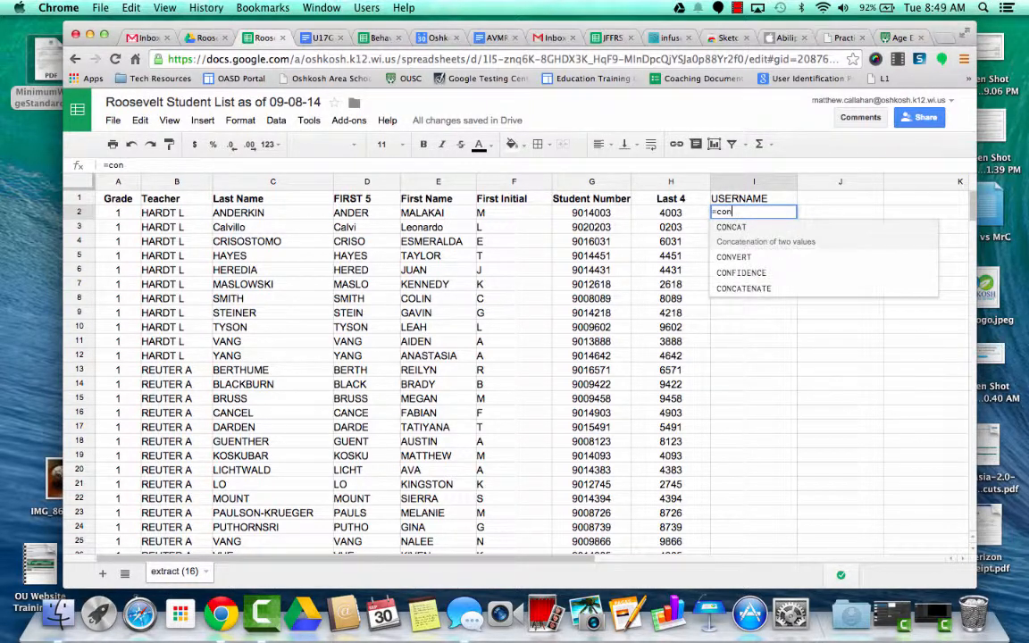
pyautogui.click(751, 292)
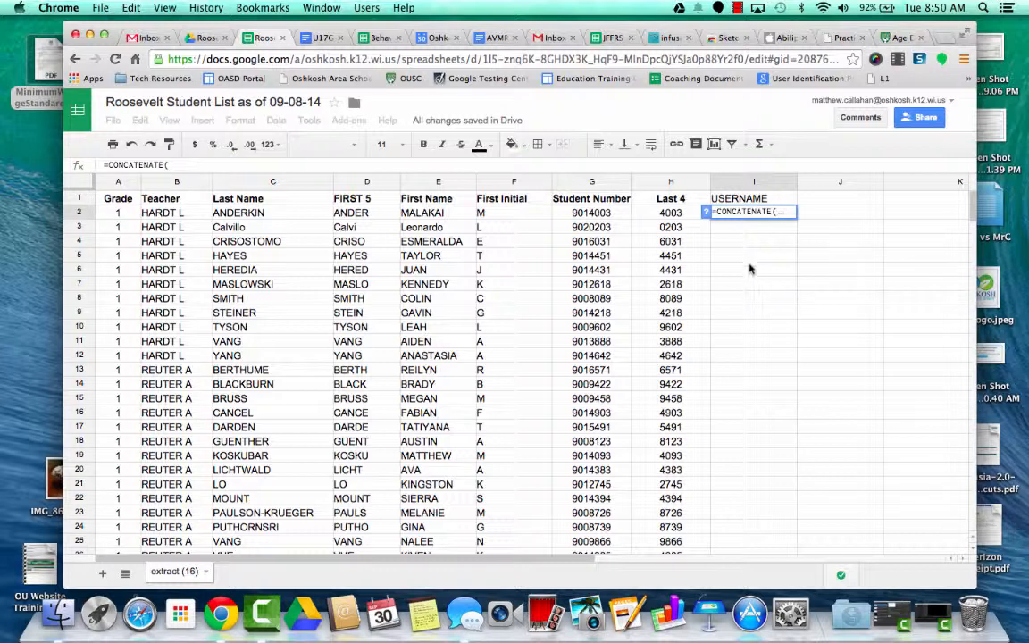
pyautogui.click(365, 216)
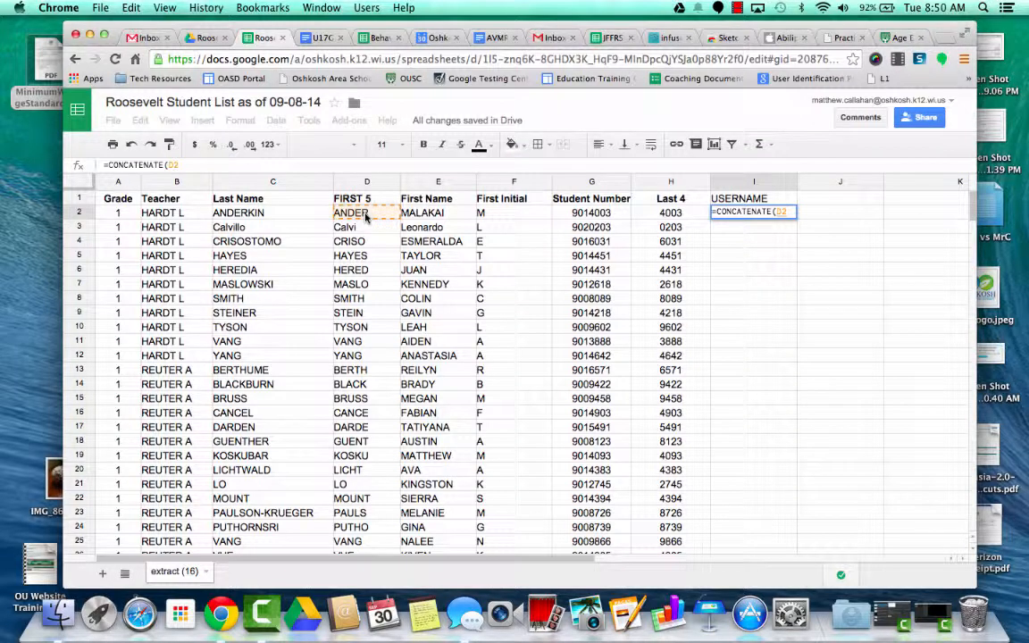
pyautogui.write(',')
pyautogui.click(496, 216)
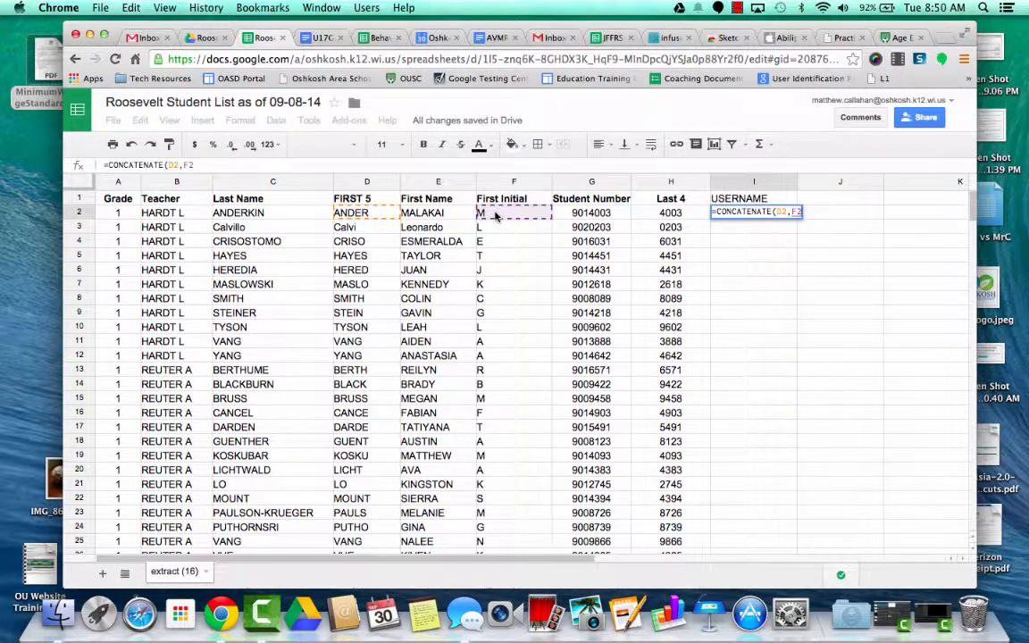
pyautogui.write(',')
pyautogui.click(659, 216)
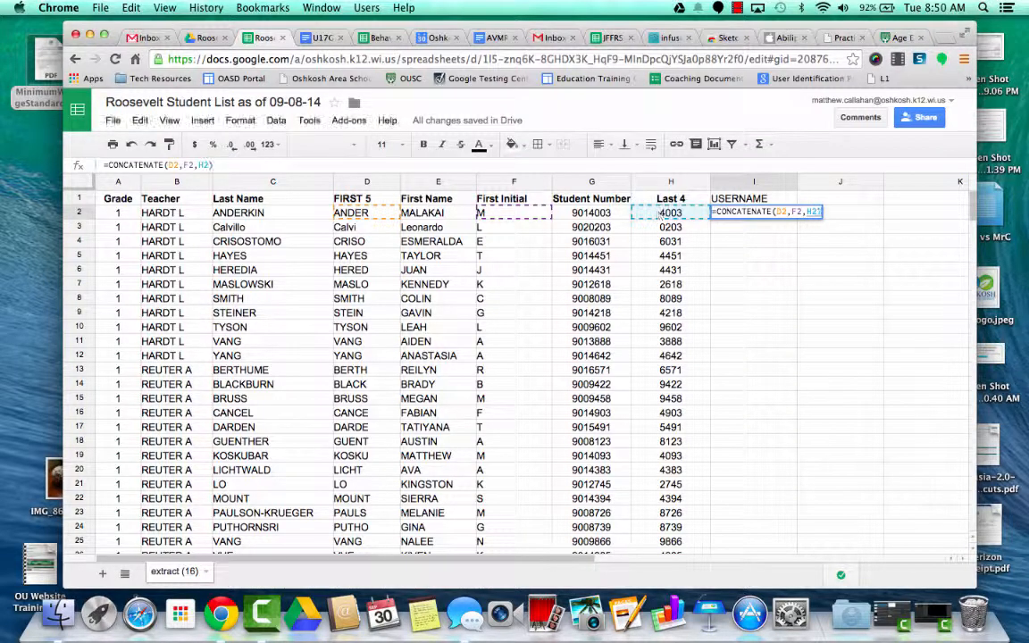
pyautogui.write(')')
pyautogui.press('Return')
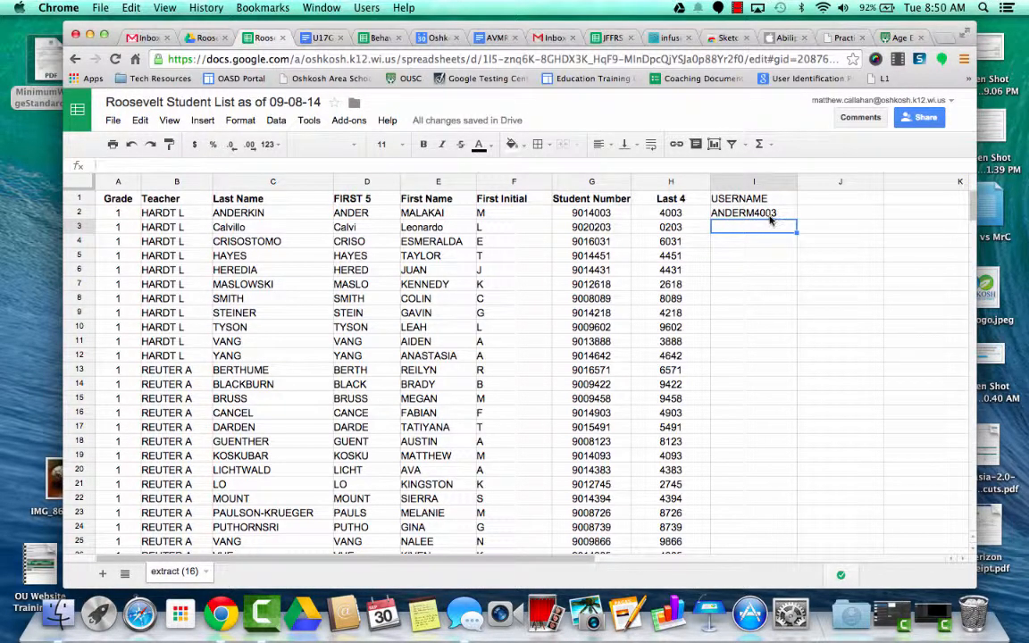
# Fill the I2 CONCATENATE formula down the USERNAME column through row 271.
pyautogui.click(770, 214)
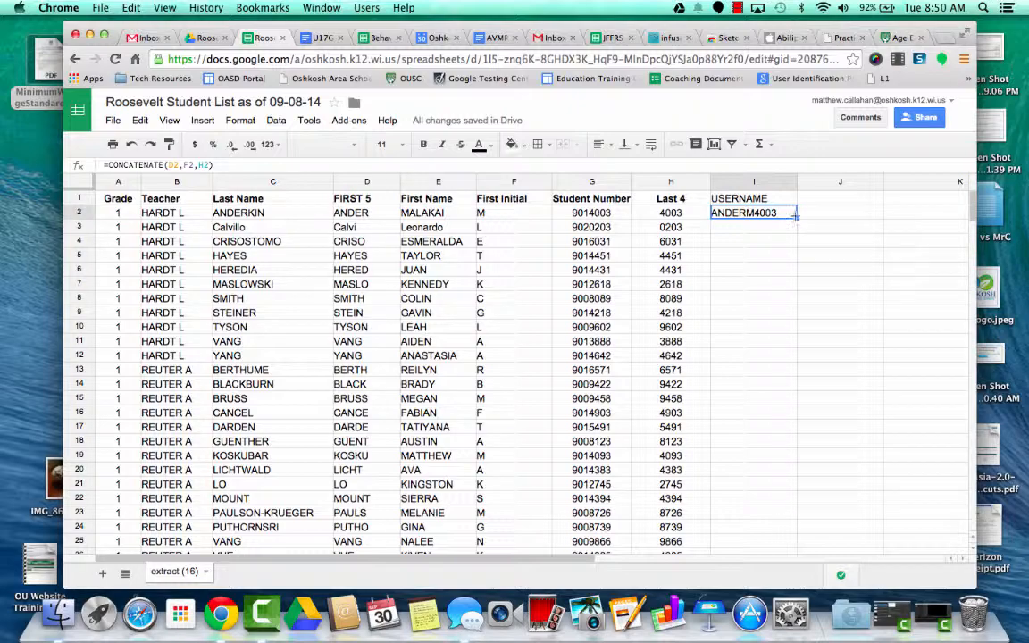
pyautogui.moveTo(797, 222); pyautogui.dragTo(759, 561)
pyautogui.scroll(20, 832, 451)
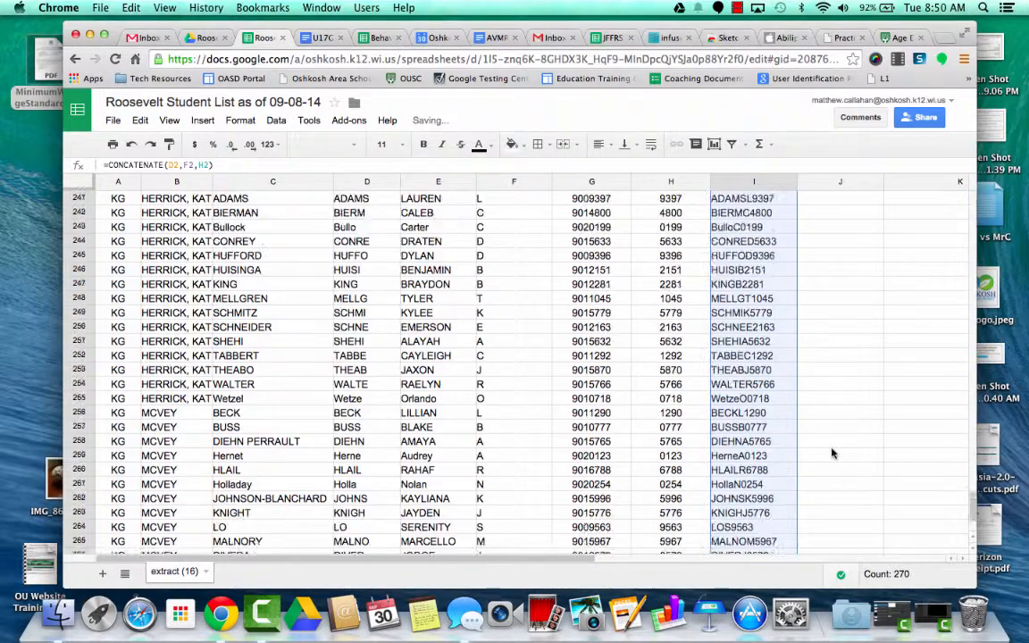
pyautogui.scroll(15, 832, 453)
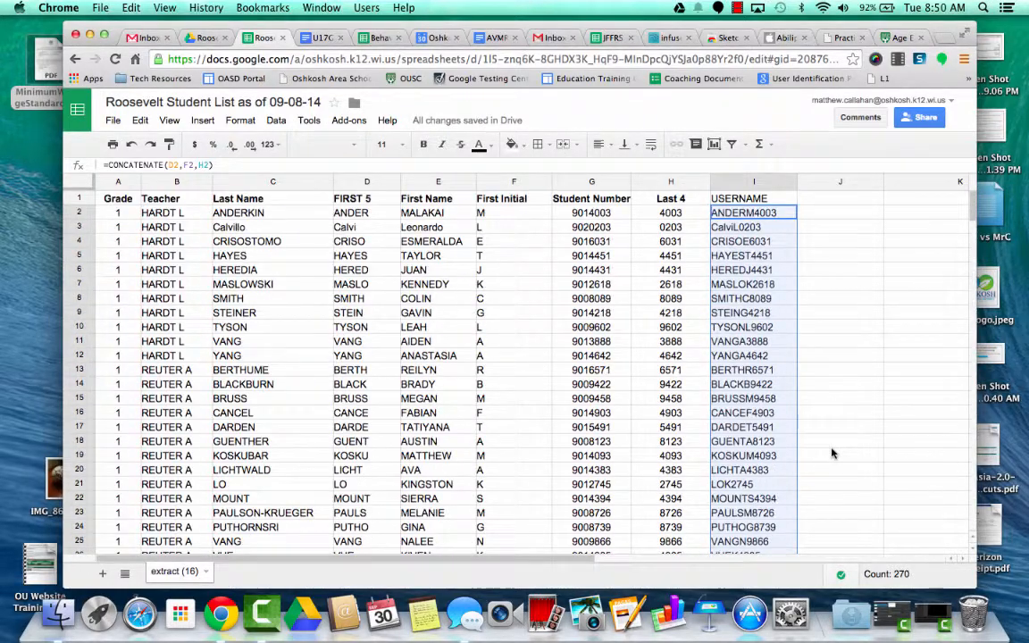
# Enter 0 in cell J2, beside the first username, and fill it down column J through row 271.
pyautogui.click(817, 202)
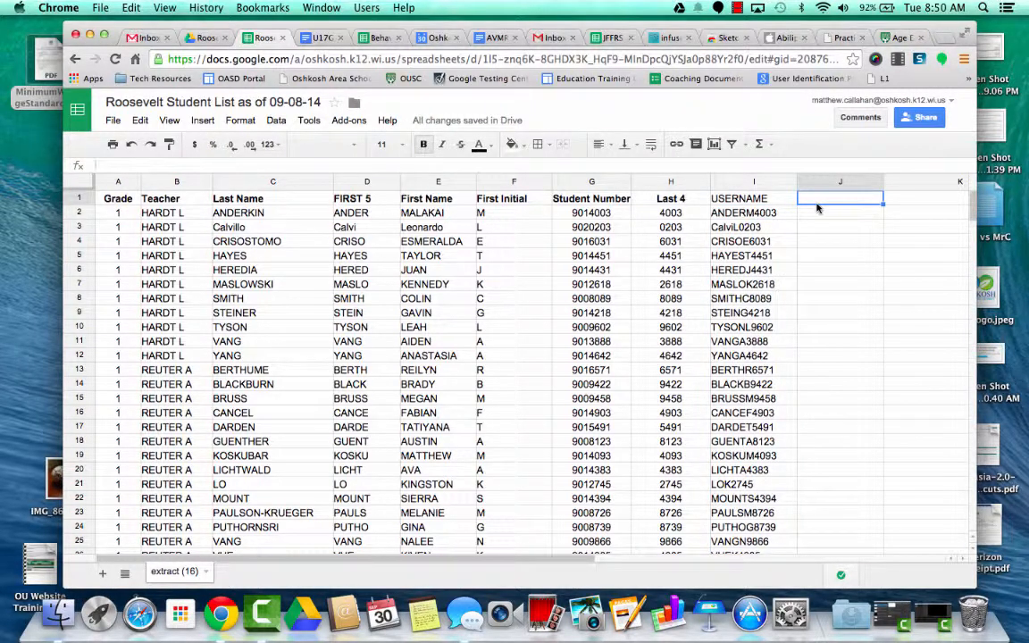
pyautogui.hscroll(3, 816, 208)
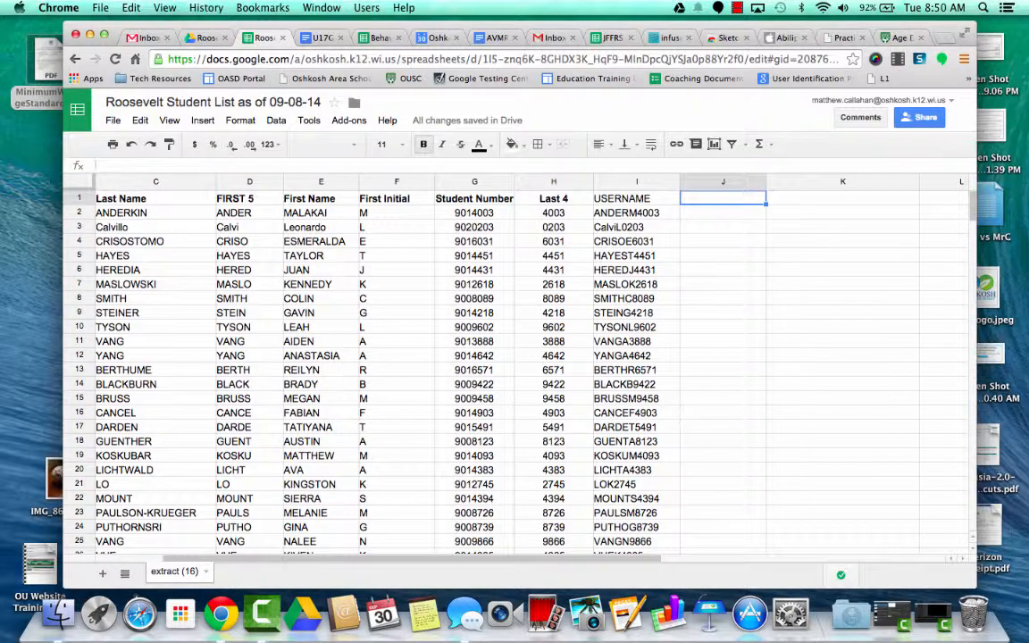
pyautogui.press('Down')
pyautogui.press('Left')
pyautogui.press('Left')
pyautogui.press('Left')
pyautogui.press('Right')
pyautogui.press('Right')
pyautogui.press('Right')
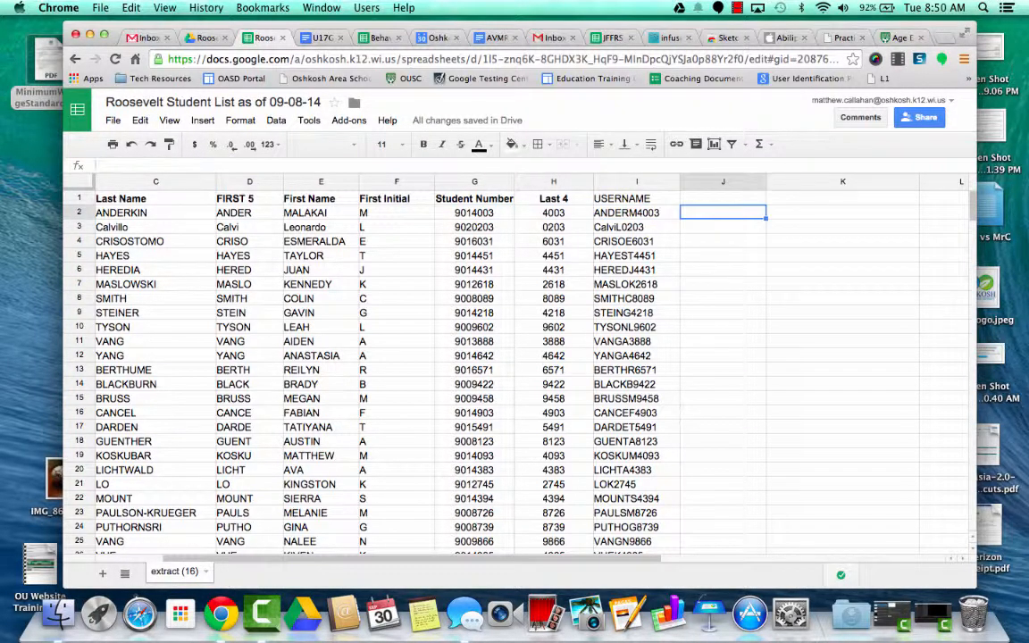
pyautogui.write('0')
pyautogui.press('Return')
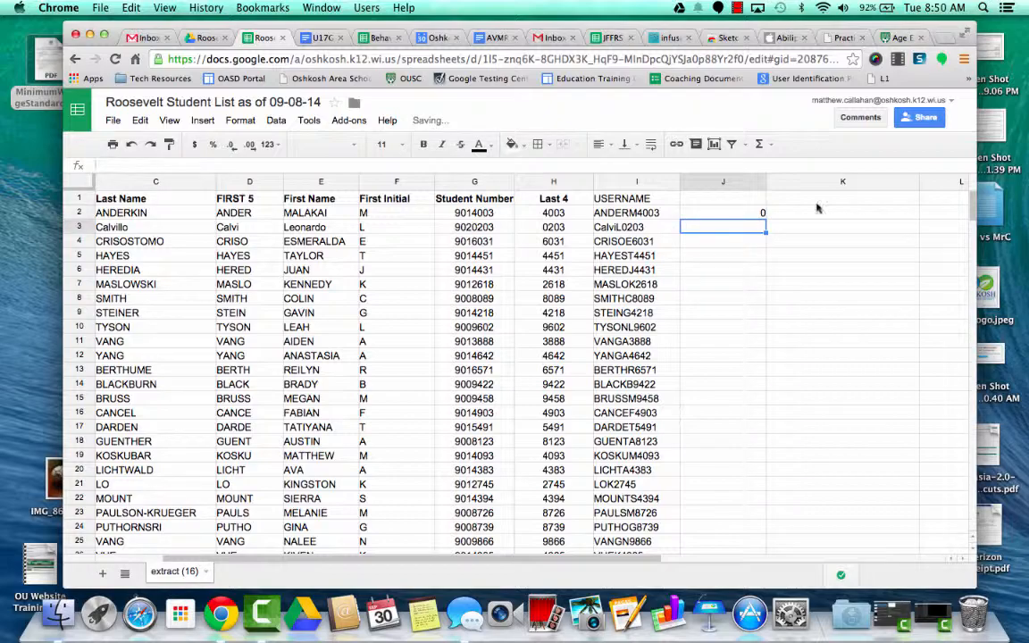
pyautogui.click(747, 213)
pyautogui.moveTo(763, 216); pyautogui.dragTo(687, 559)
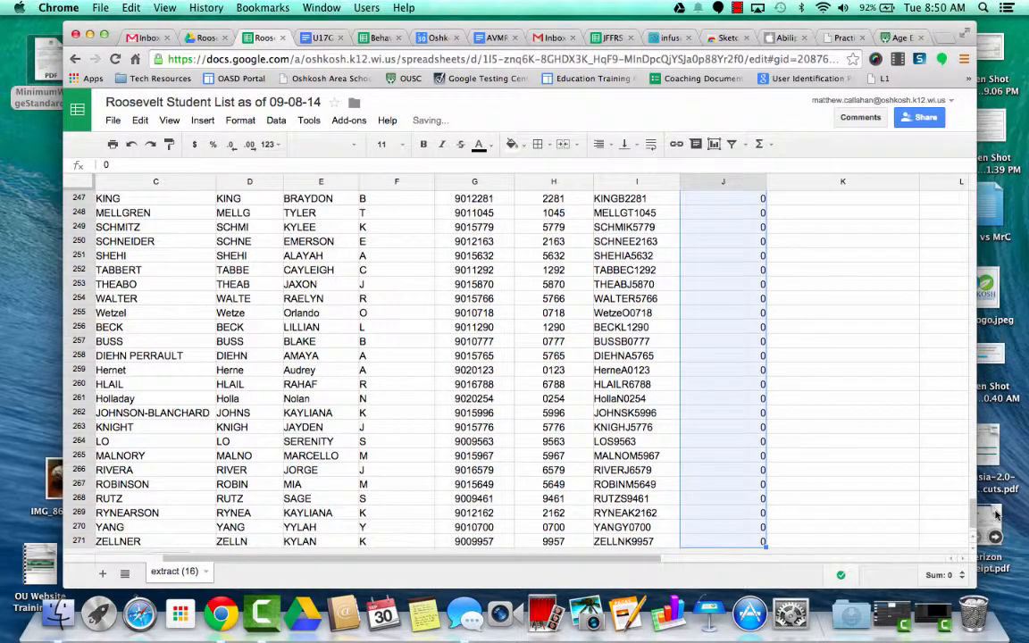
# Enter =CONCATENATE(J2,G2) in cell K2 to put a leading zero before the first student number.
pyautogui.scroll(20, 864, 475)
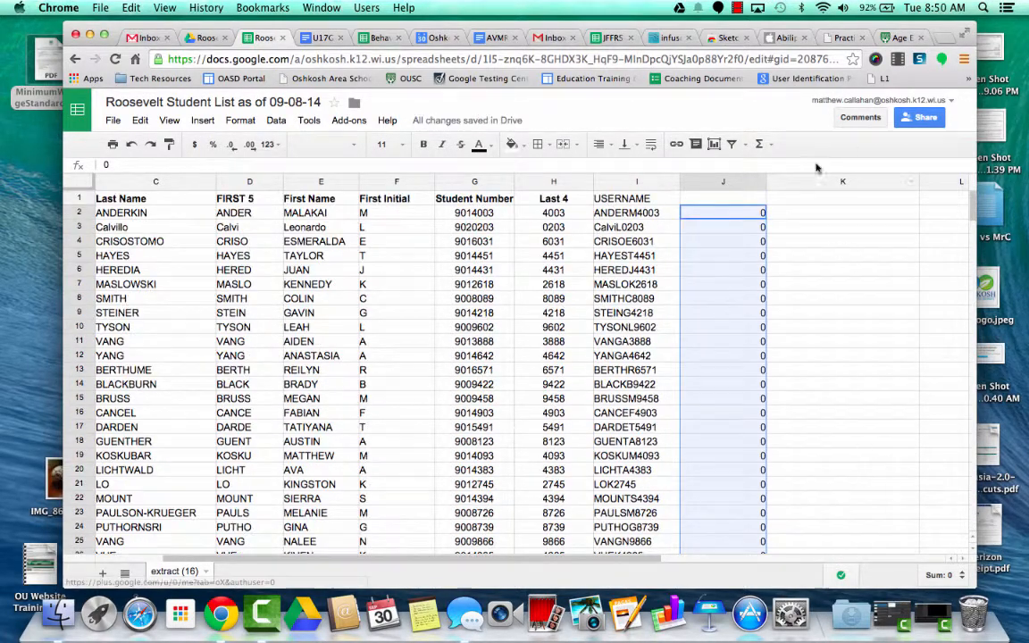
pyautogui.click(815, 214)
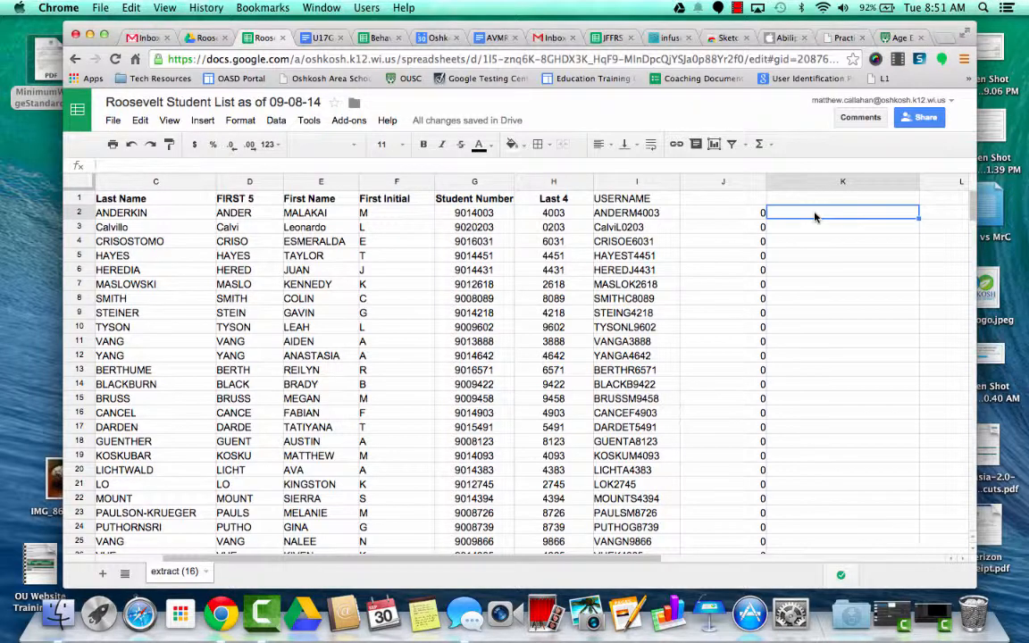
pyautogui.write('=co')
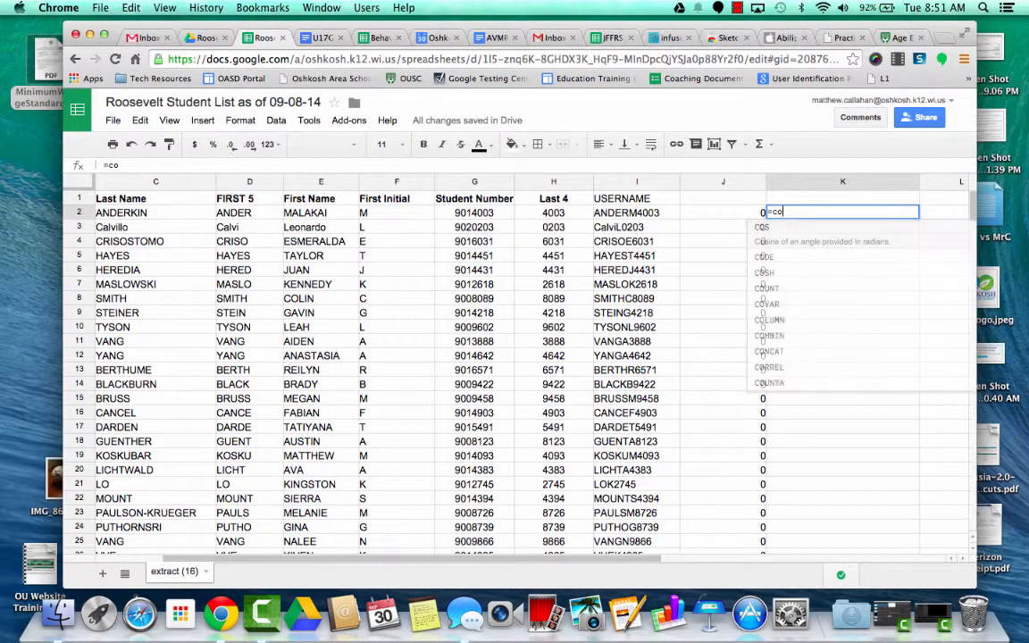
pyautogui.write('nc')
pyautogui.press('Tab')
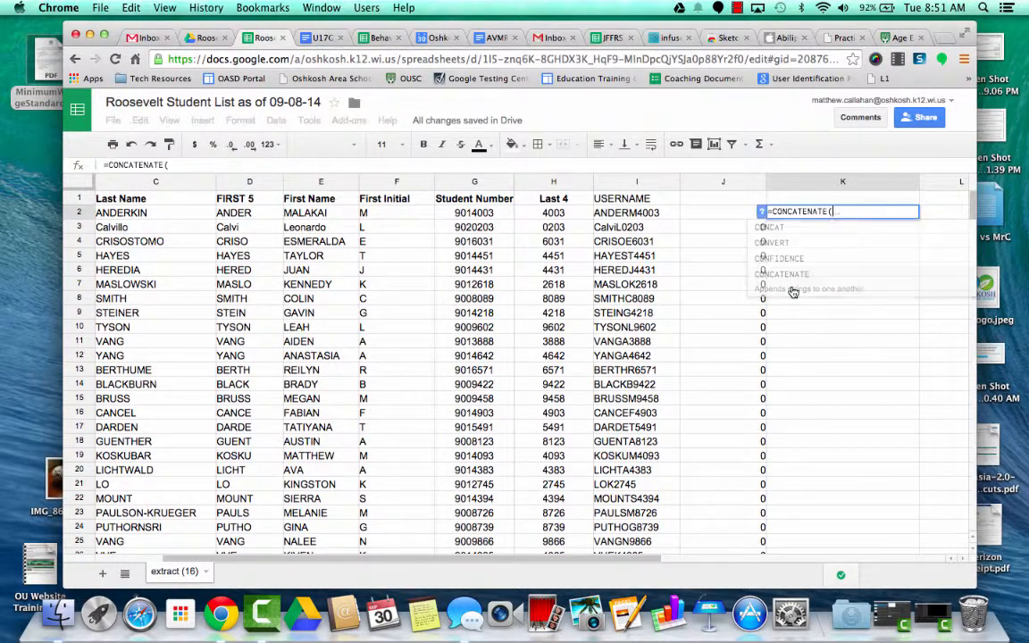
pyautogui.click(728, 217)
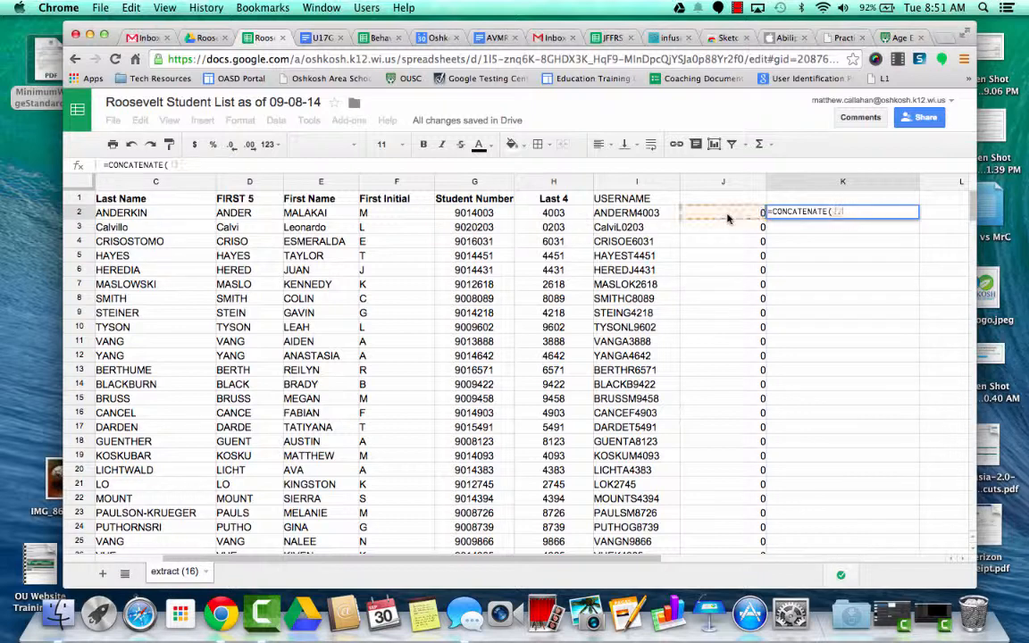
pyautogui.write(',')
pyautogui.click(489, 212)
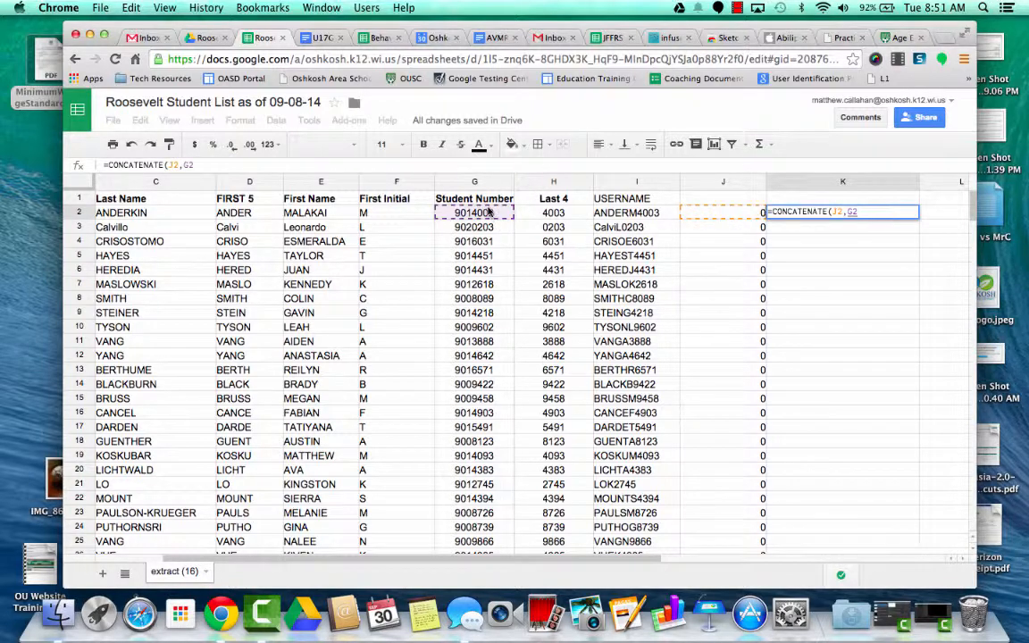
pyautogui.press('Return')
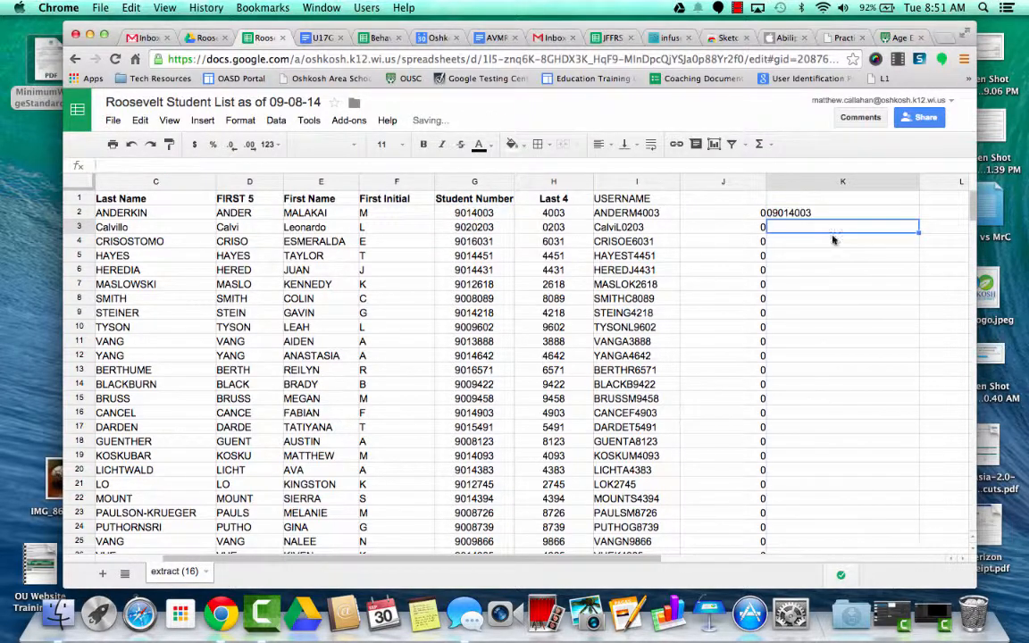
# Label column K with the header Password in cell K1.
pyautogui.click(810, 204)
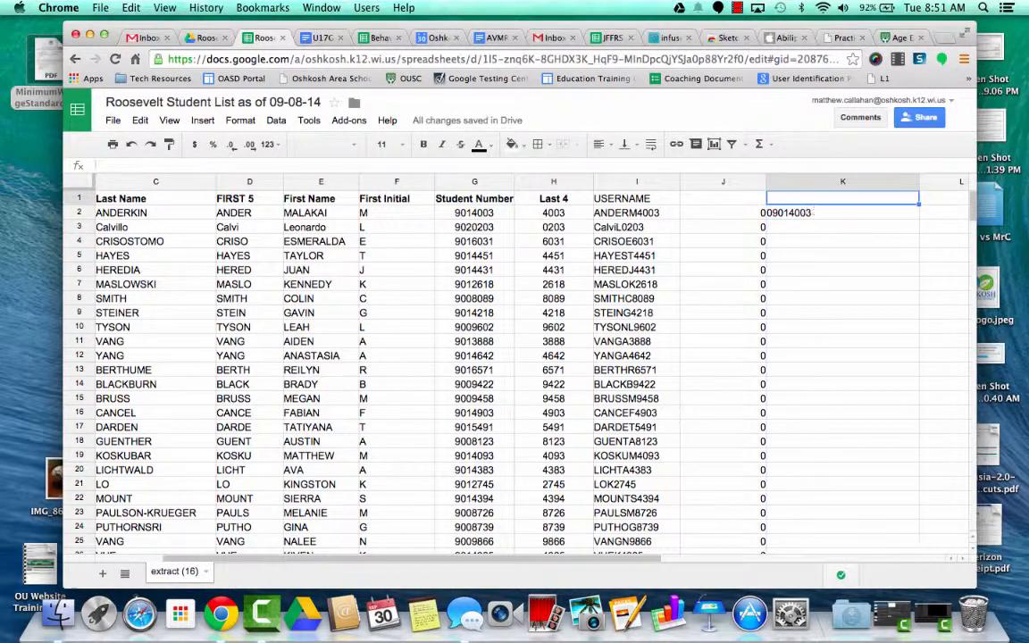
pyautogui.write('Password')
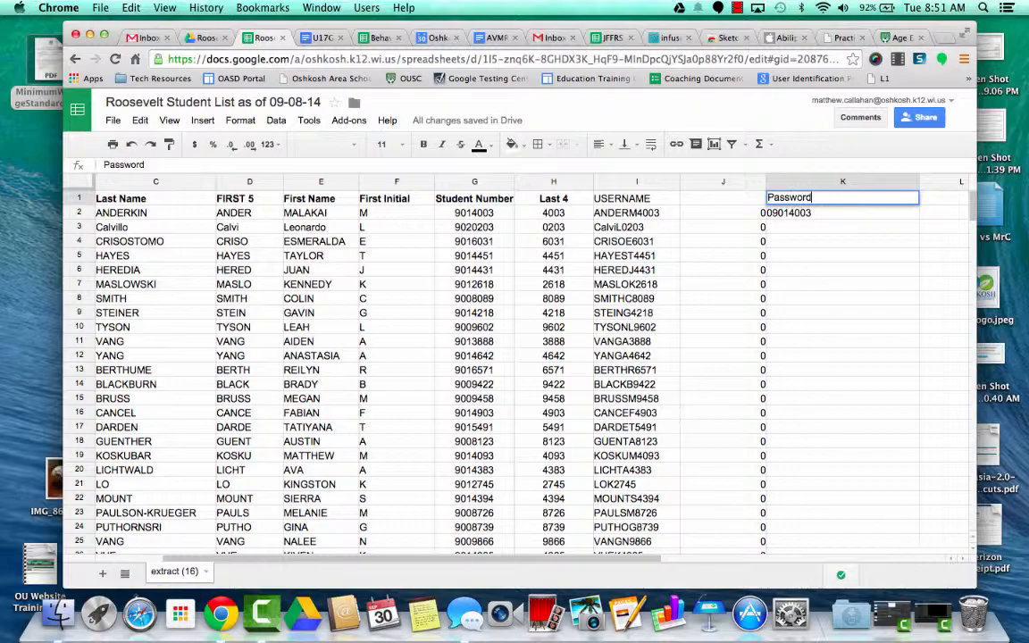
pyautogui.press('Return')
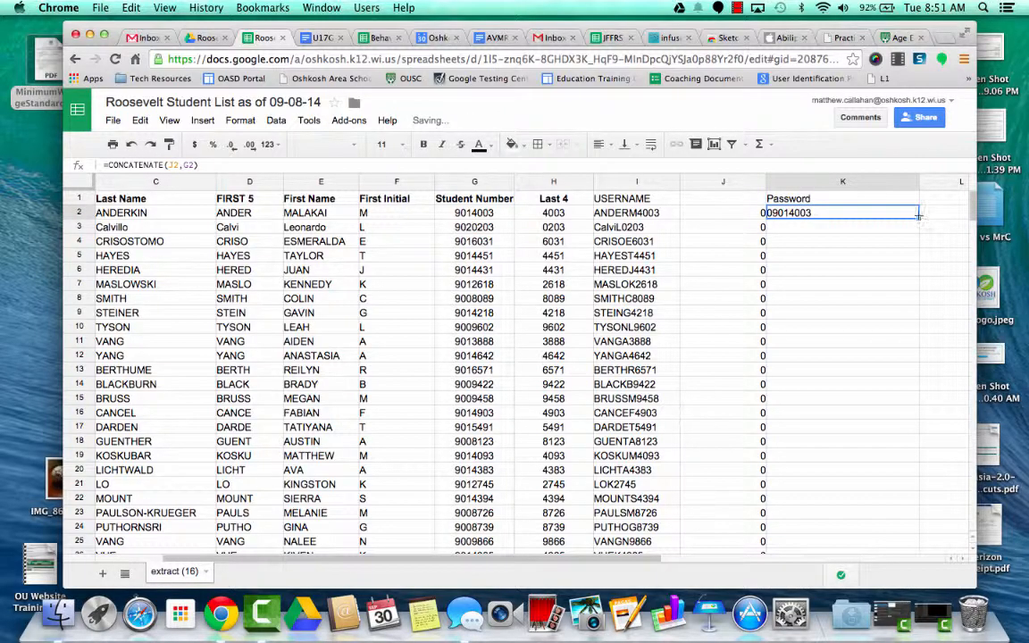
# Fill the K2 CONCATENATE formula down the Password column through row 271.
pyautogui.moveTo(918, 286); pyautogui.dragTo(918, 554)
pyautogui.click(873, 402)
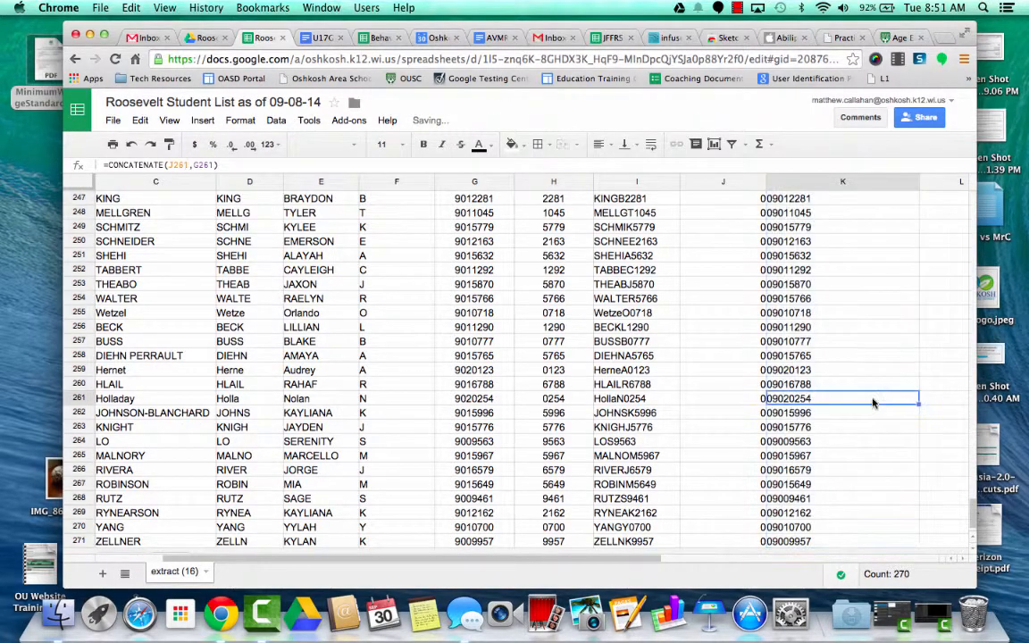
pyautogui.scroll(20, 873, 402)
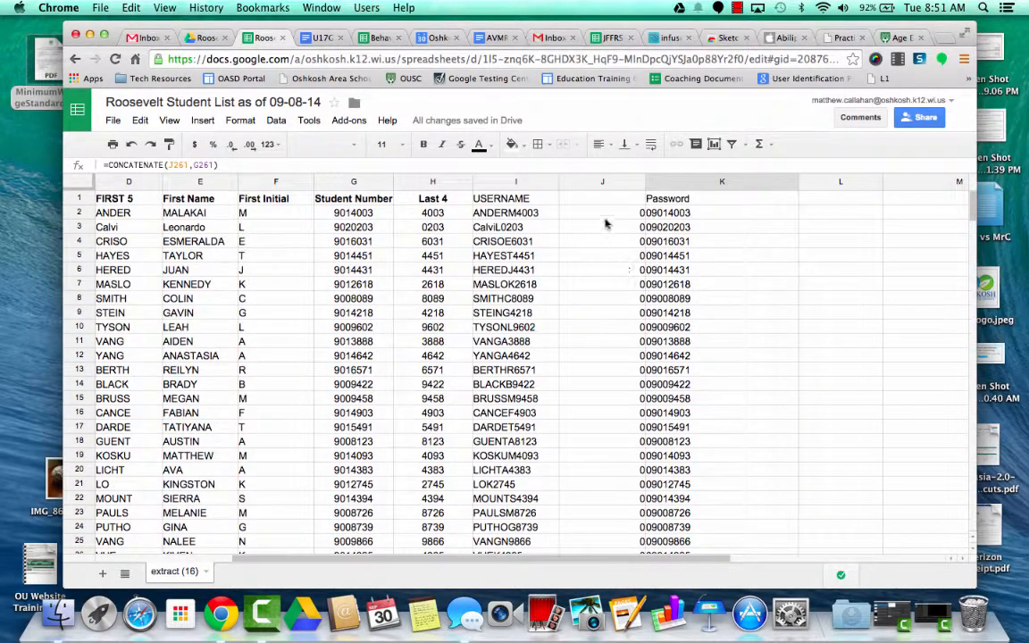
# Clear the zero in cell J2 to test the K2 formula's dependence on it, and re-enter 0.
pyautogui.click(667, 215)
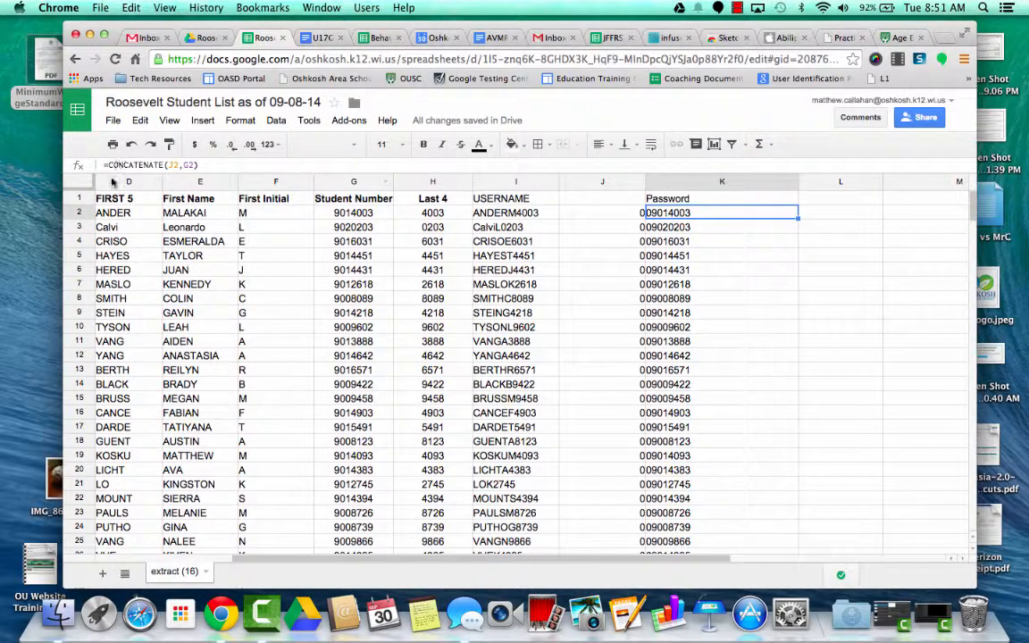
pyautogui.click(579, 215)
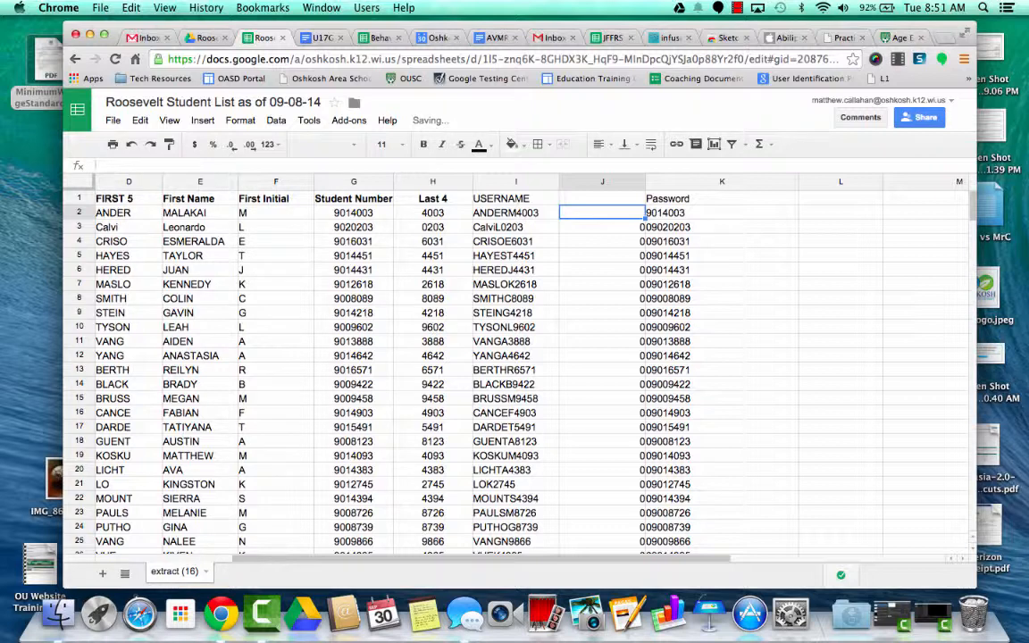
pyautogui.write('0')
pyautogui.press('Return')
pyautogui.press('Up')
pyautogui.press('Right')
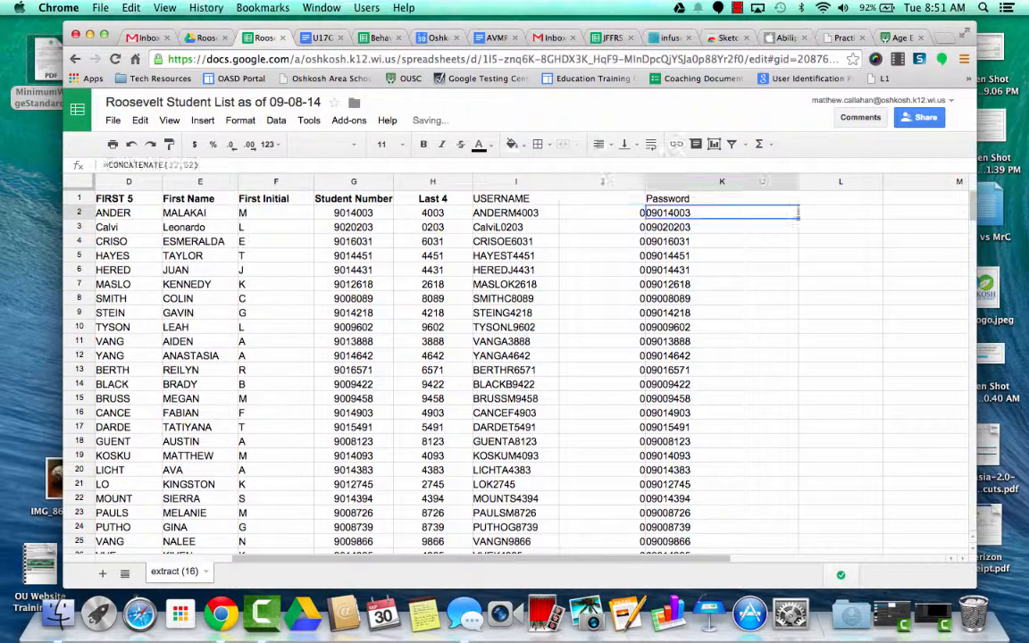
# Copy the whole Password column K and paste it over itself as values only to replace the formulas.
pyautogui.press('Up')
pyautogui.click(726, 182)
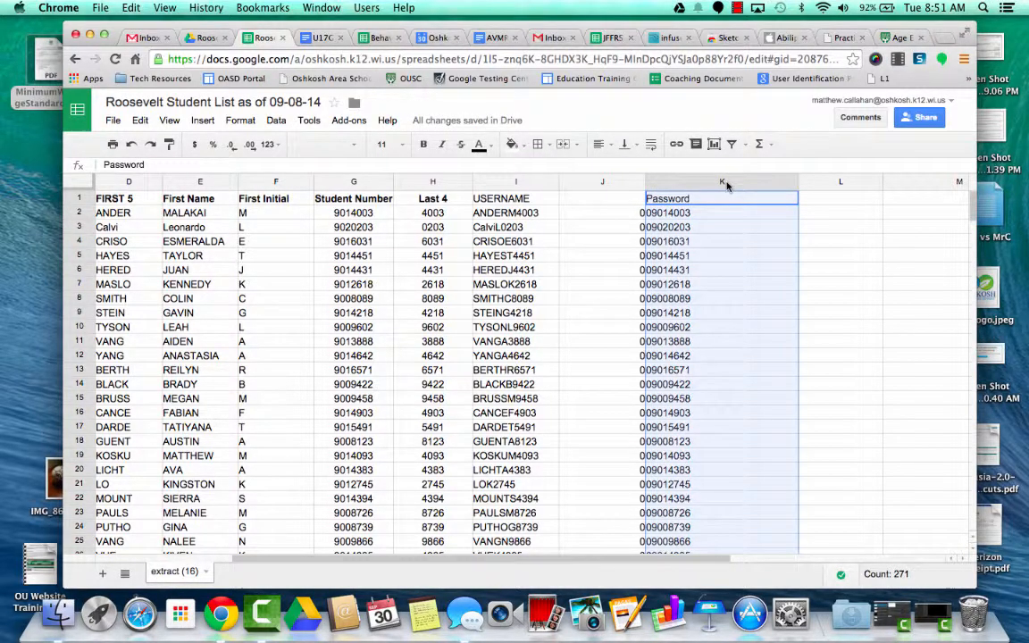
pyautogui.rightClick(726, 185)
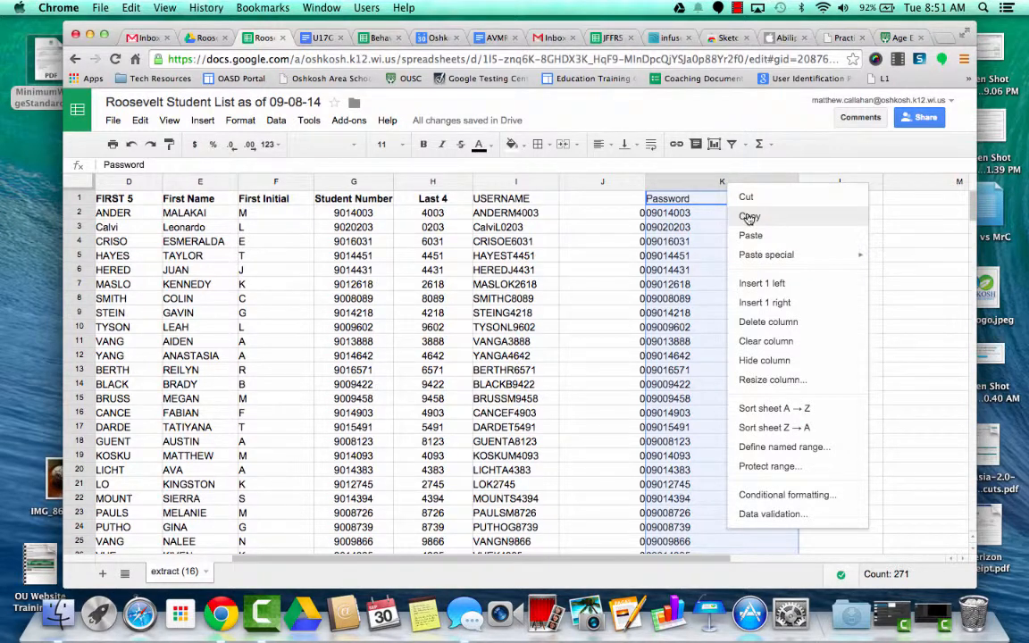
pyautogui.press('super+c')
pyautogui.press('super+shift+v')
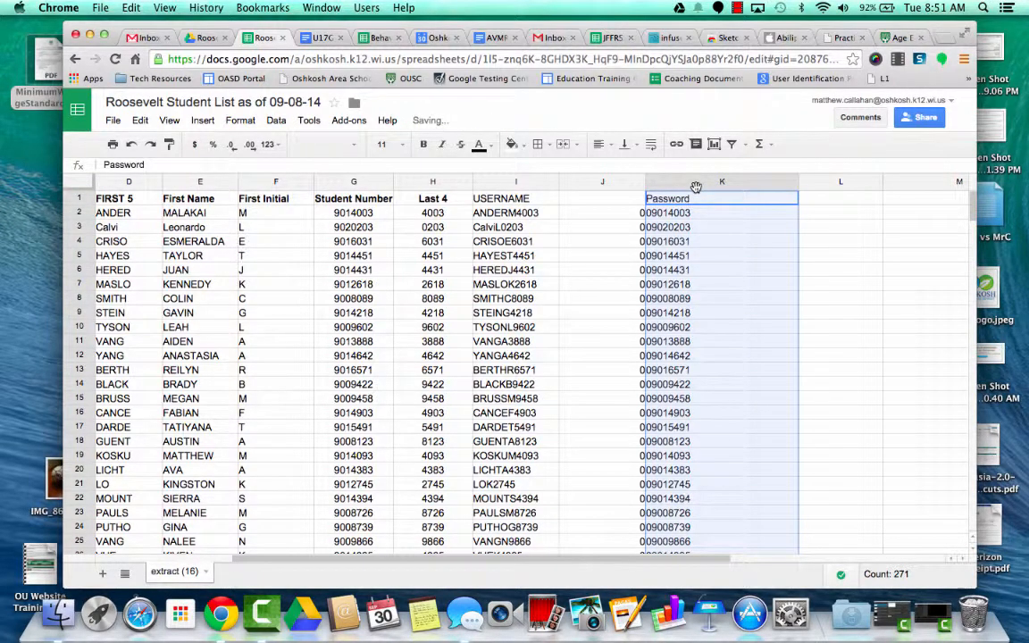
pyautogui.rightClick(696, 187)
pyautogui.moveTo(732, 259)
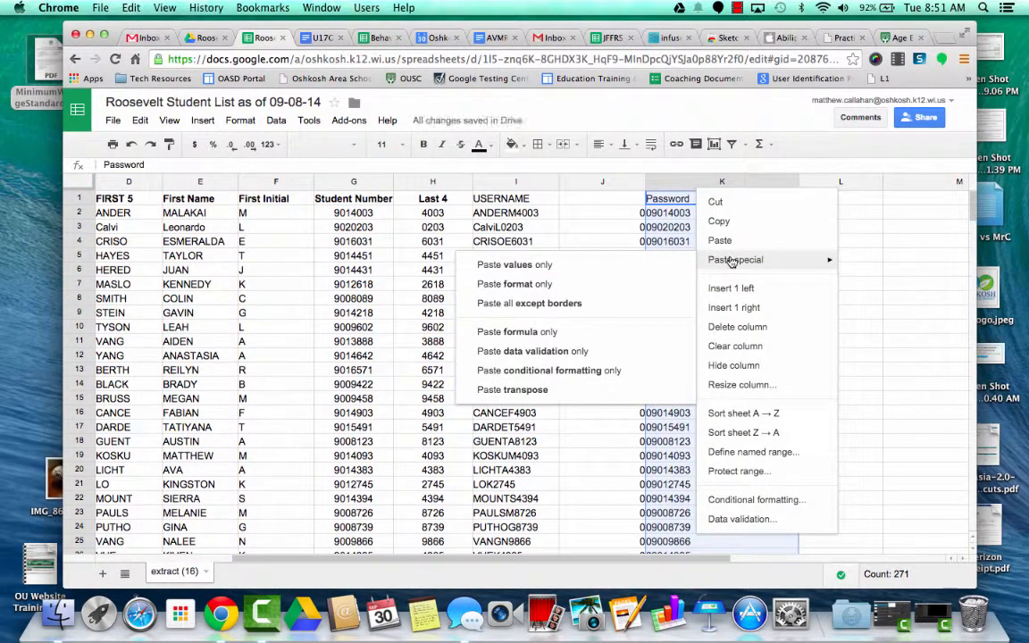
pyautogui.click(529, 274)
# Check several cells in the Password column for plain values instead of formulas.
pyautogui.click(652, 270)
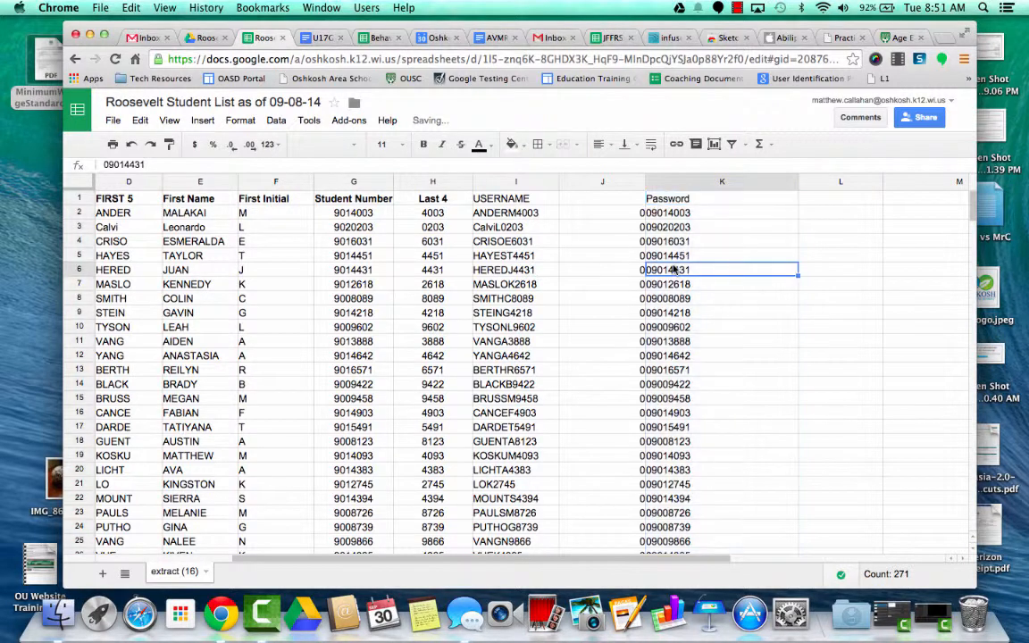
pyautogui.click(665, 353)
pyautogui.click(668, 299)
pyautogui.click(668, 255)
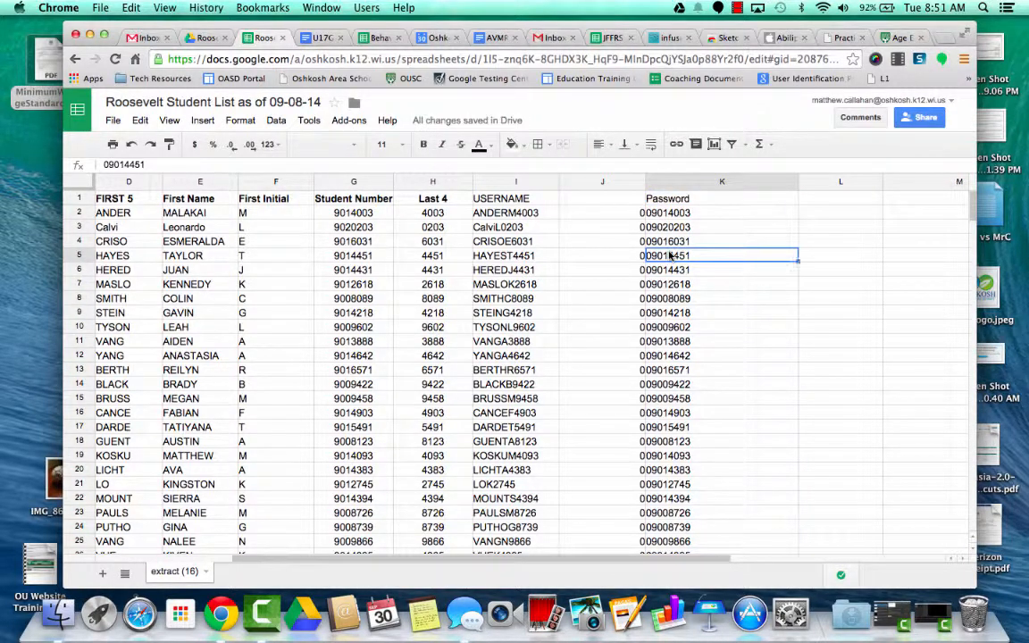
pyautogui.click(670, 284)
pyautogui.click(668, 227)
pyautogui.click(668, 212)
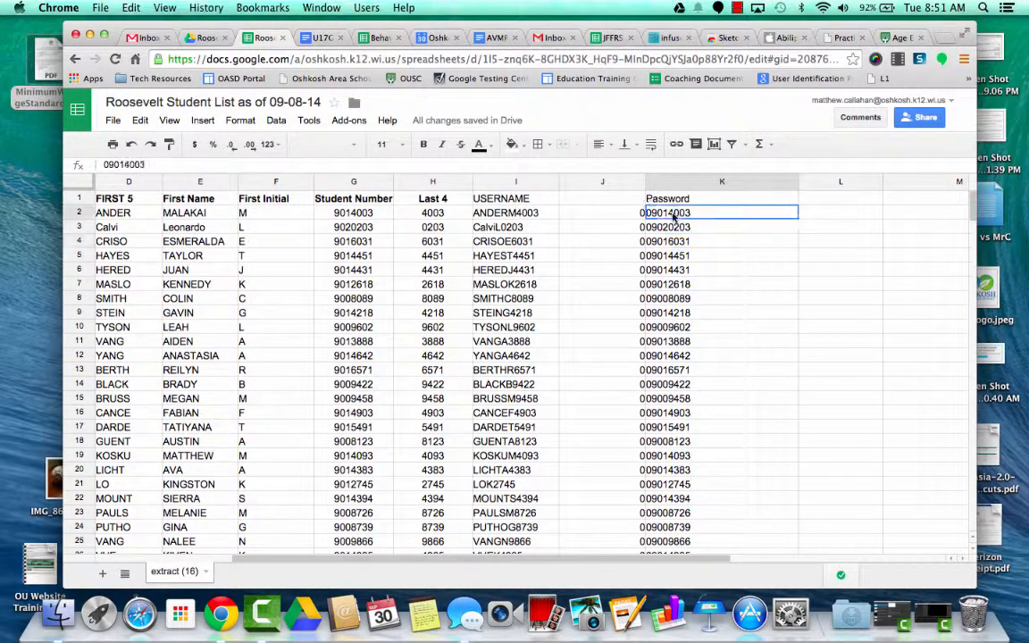
# Clear cell J2 and delete the helper column J of zeros between USERNAME and Password.
pyautogui.click(620, 214)
pyautogui.press('Delete')
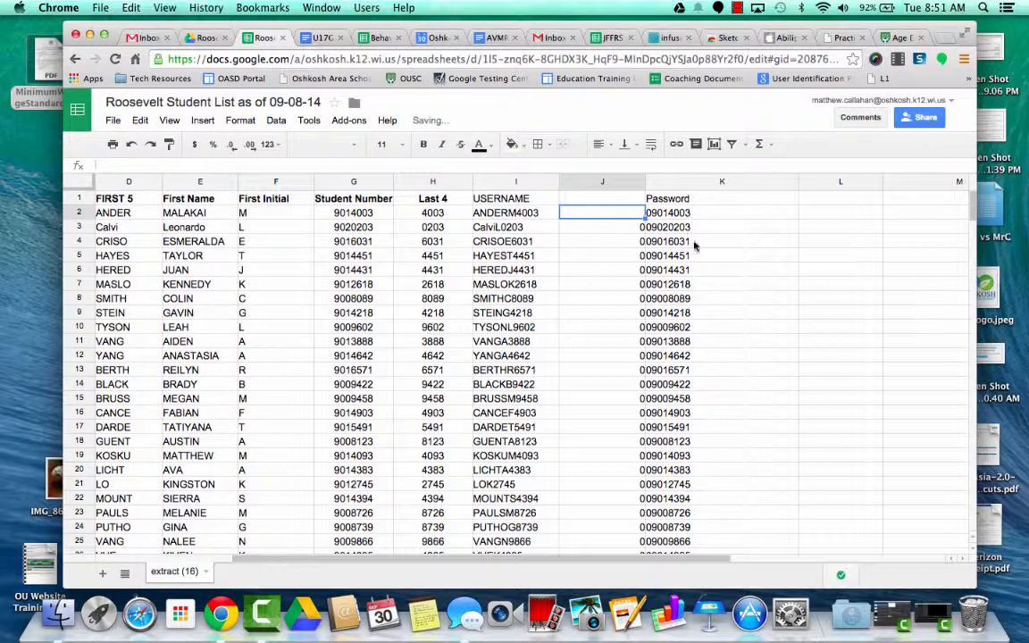
pyautogui.click(799, 230)
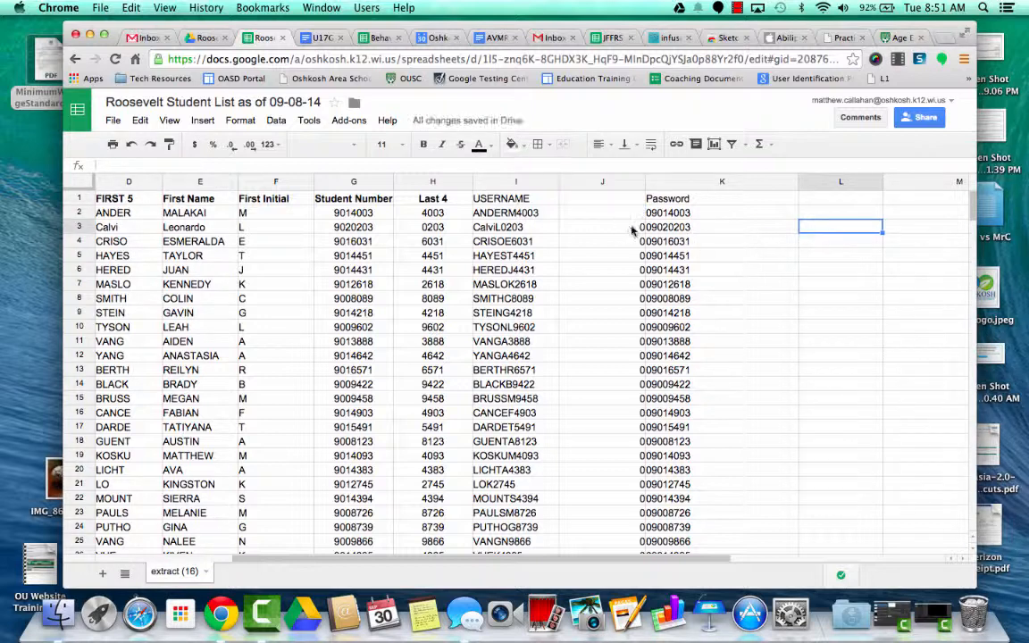
pyautogui.click(616, 185)
pyautogui.rightClick(616, 185)
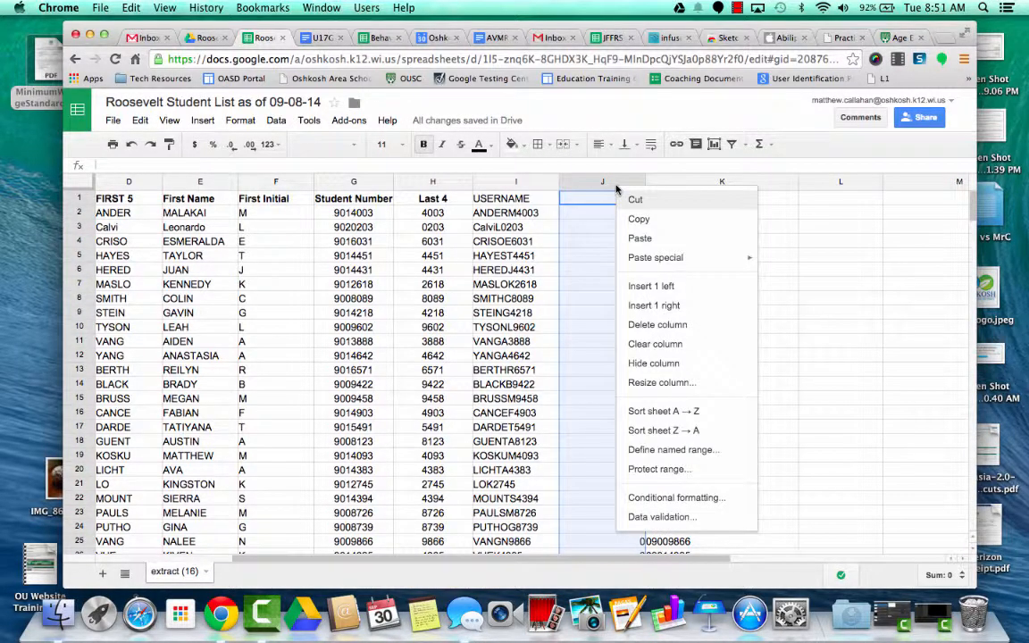
pyautogui.click(648, 325)
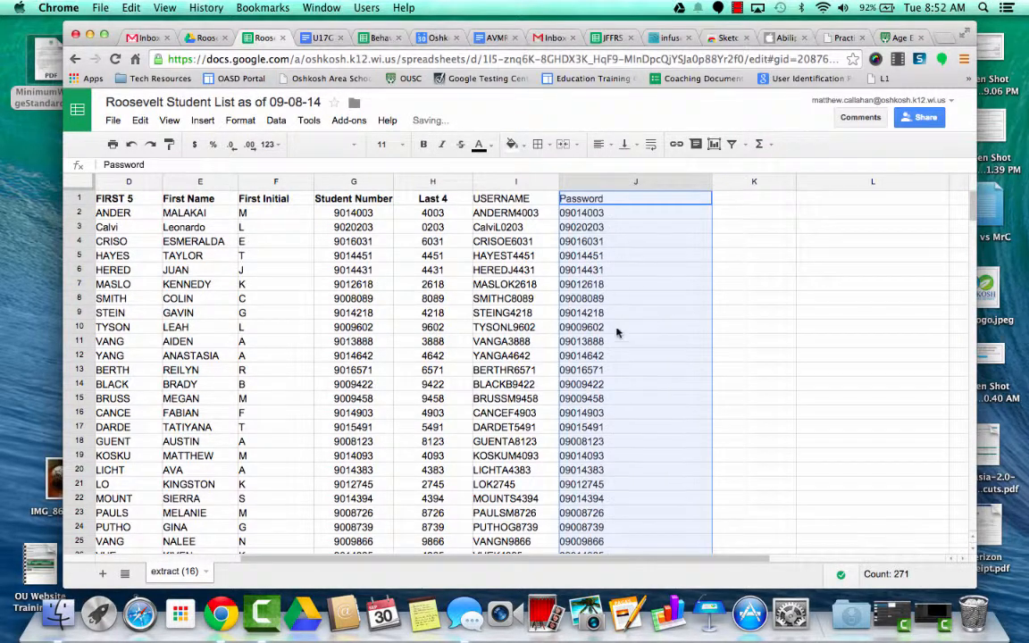
pyautogui.click(765, 243)
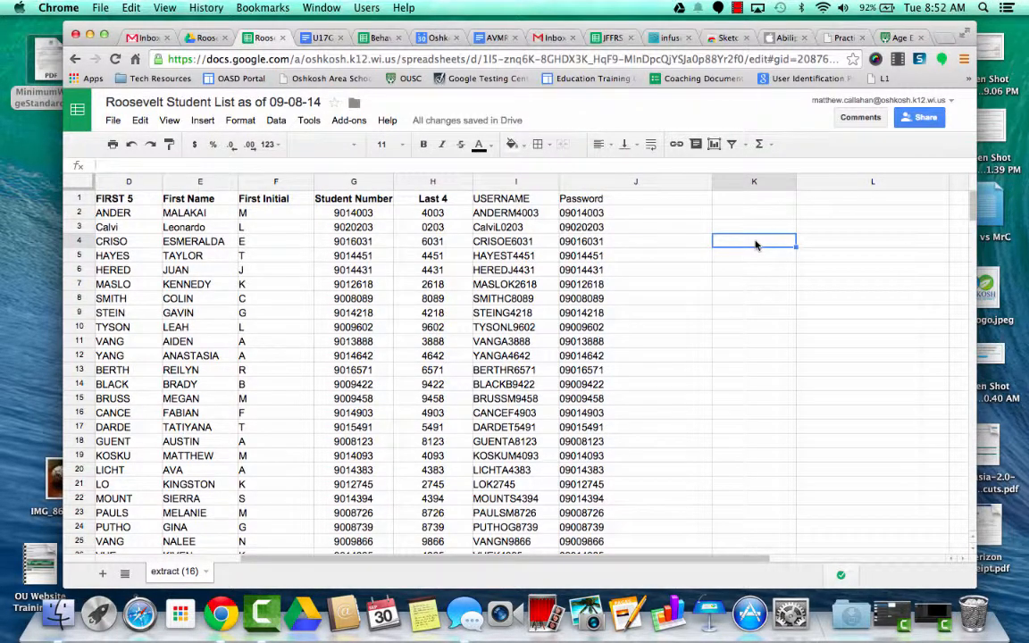
pyautogui.click(497, 270)
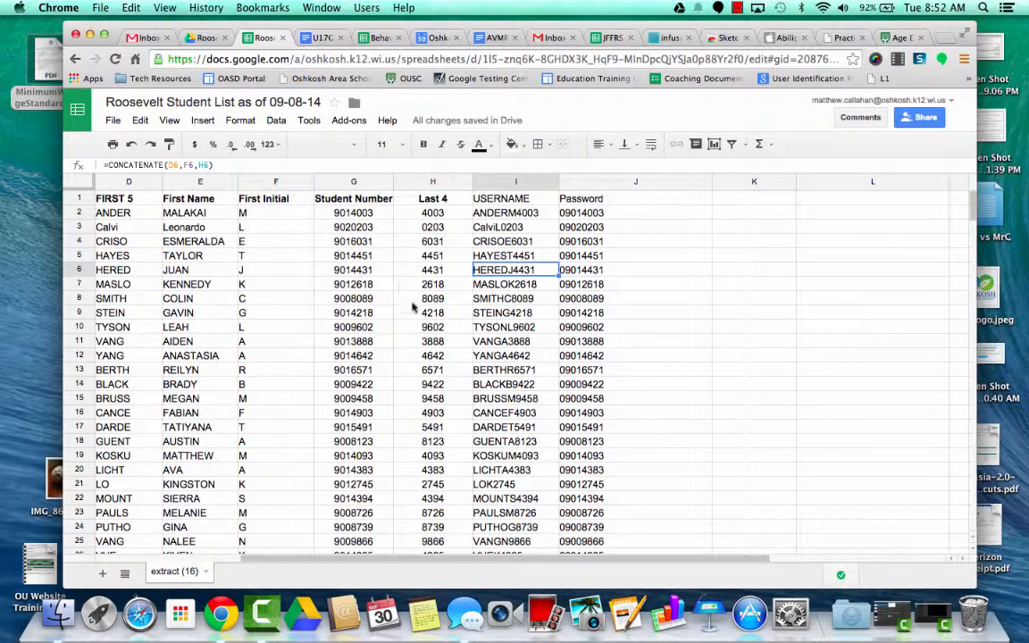
pyautogui.scroll(-10, 477, 381)
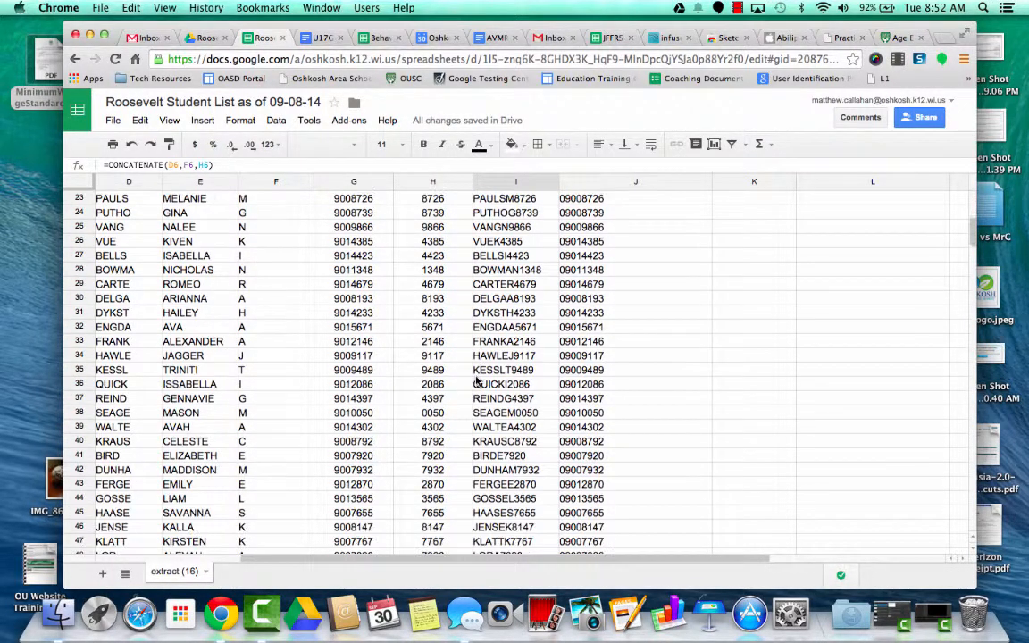
pyautogui.scroll(10, 476, 381)
pyautogui.hscroll(-2, 476, 382)
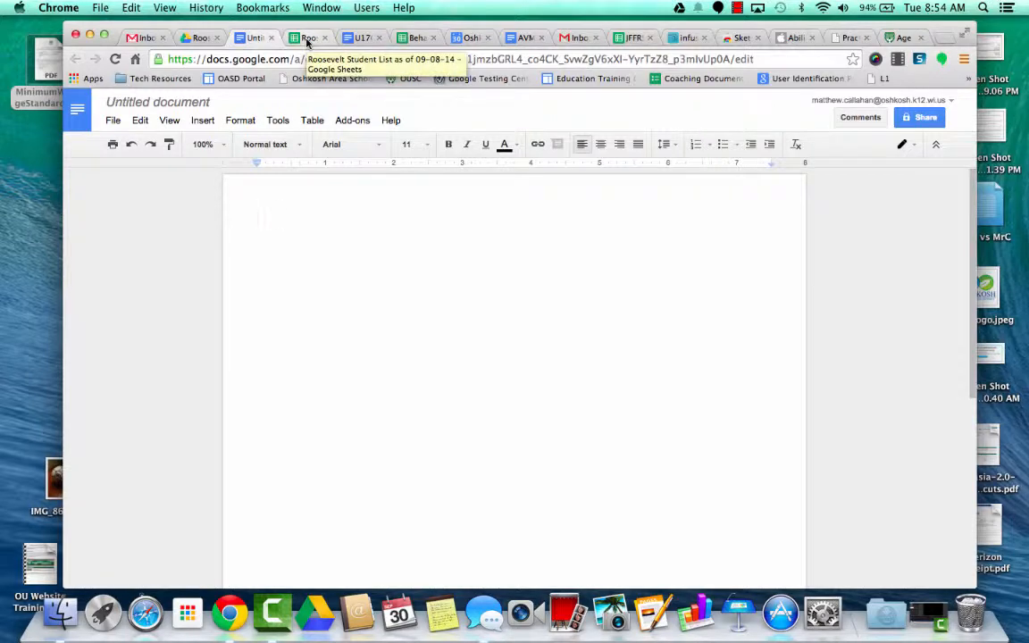
pyautogui.click(306, 39)
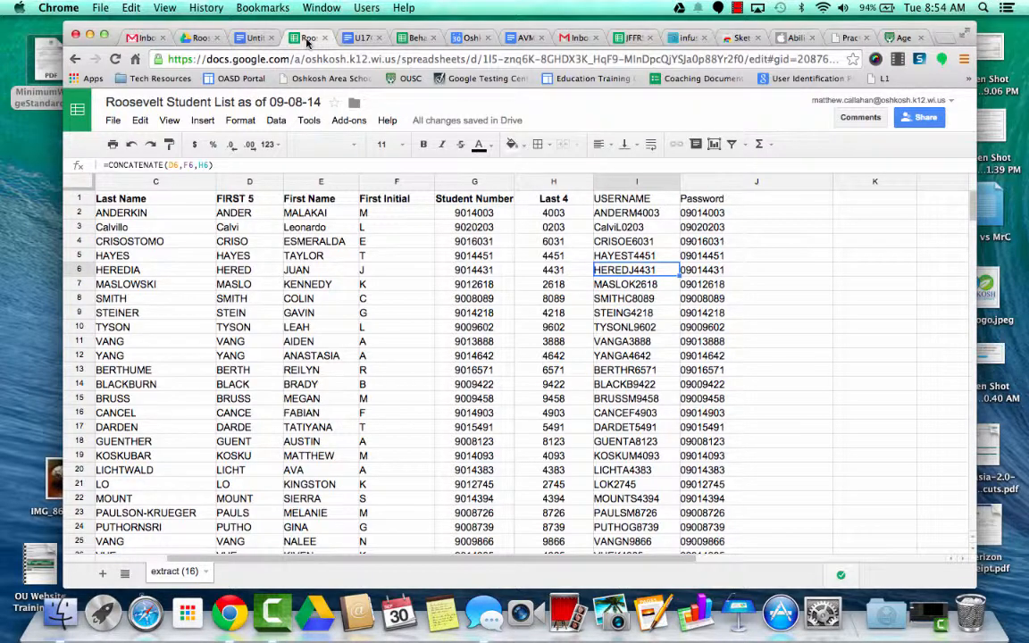
# Switch to the untitled Google Docs document, look up Avery Label Merge in the add-ons gallery, and close the gallery.
pyautogui.click(251, 39)
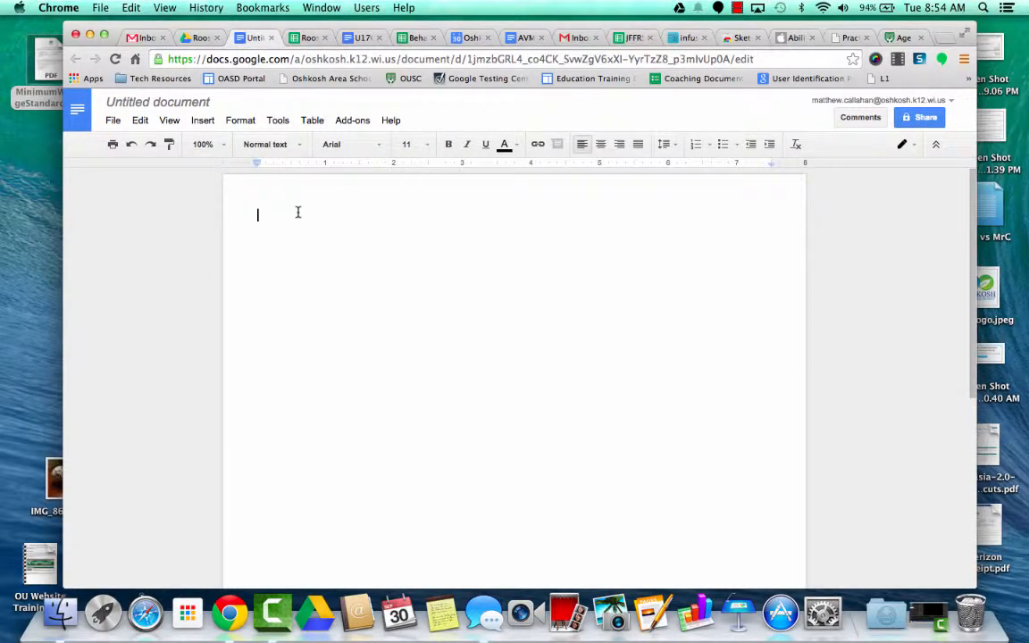
pyautogui.click(351, 123)
pyautogui.click(356, 192)
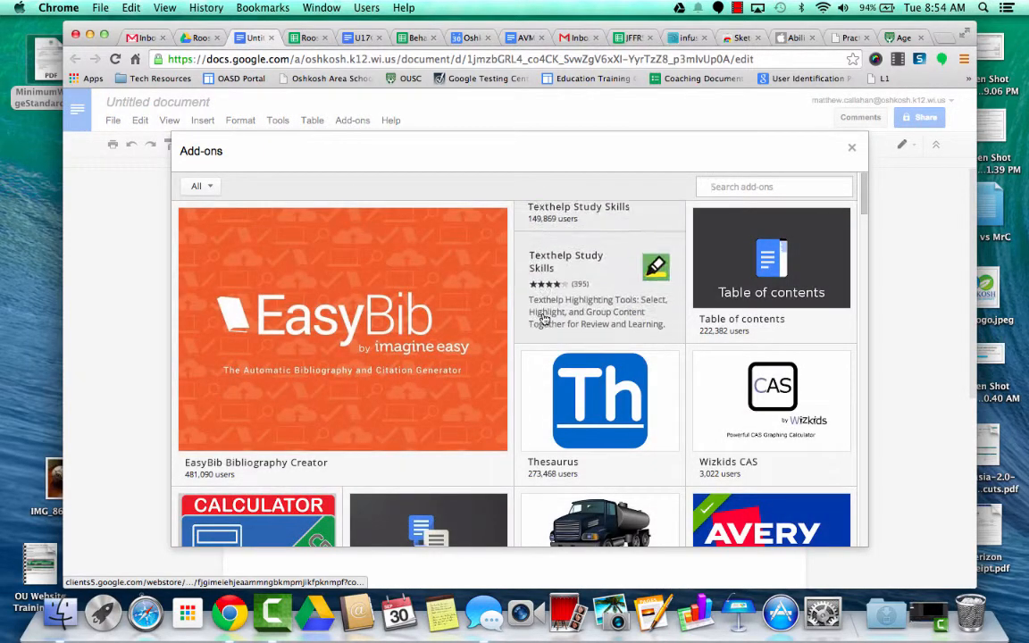
pyautogui.scroll(-3, 544, 321)
pyautogui.moveTo(757, 424)
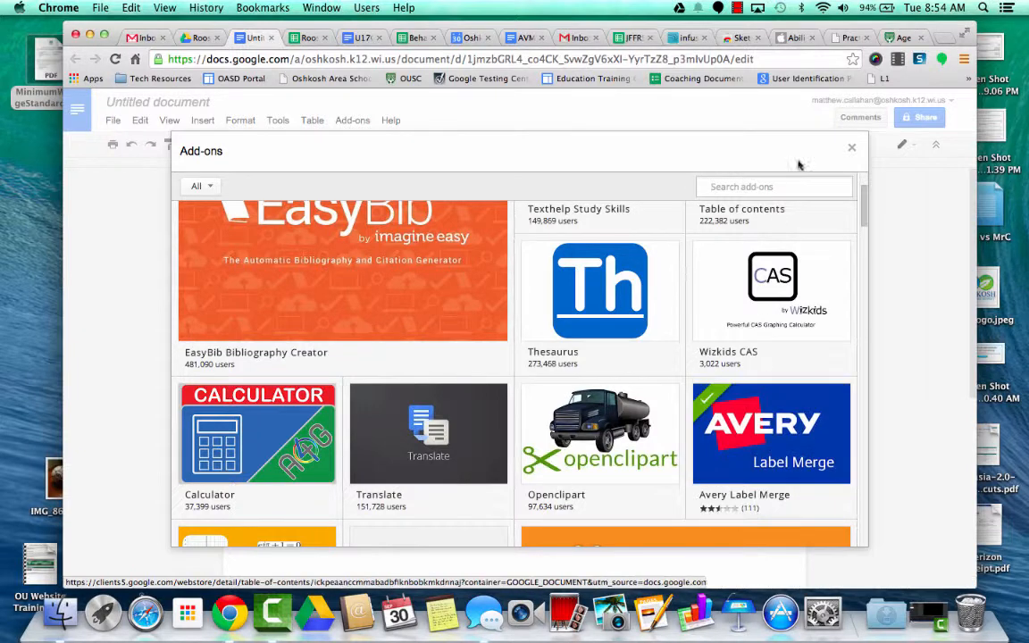
pyautogui.click(853, 149)
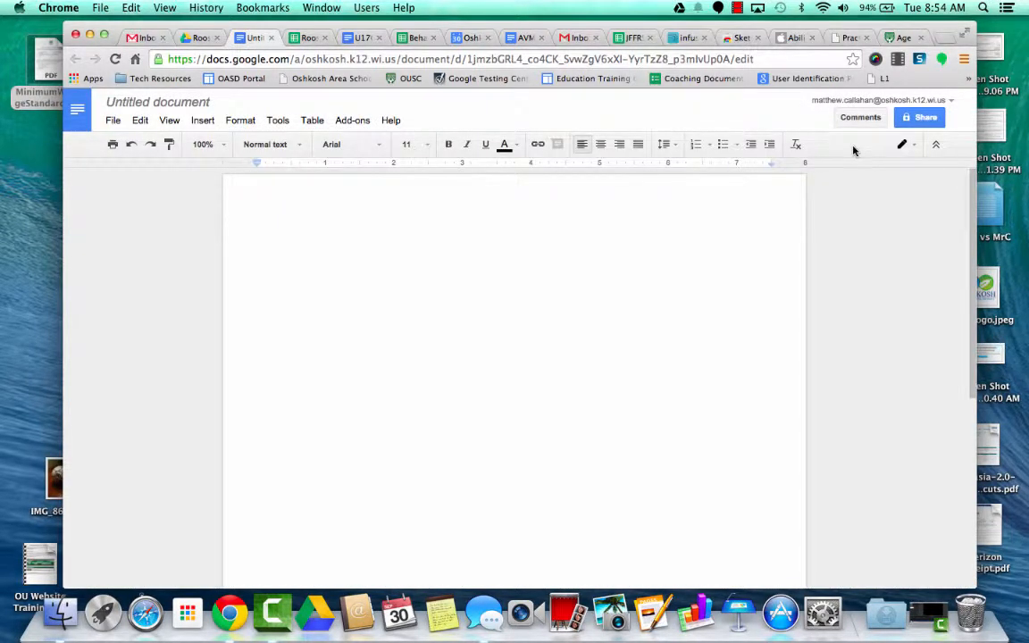
pyautogui.click(352, 121)
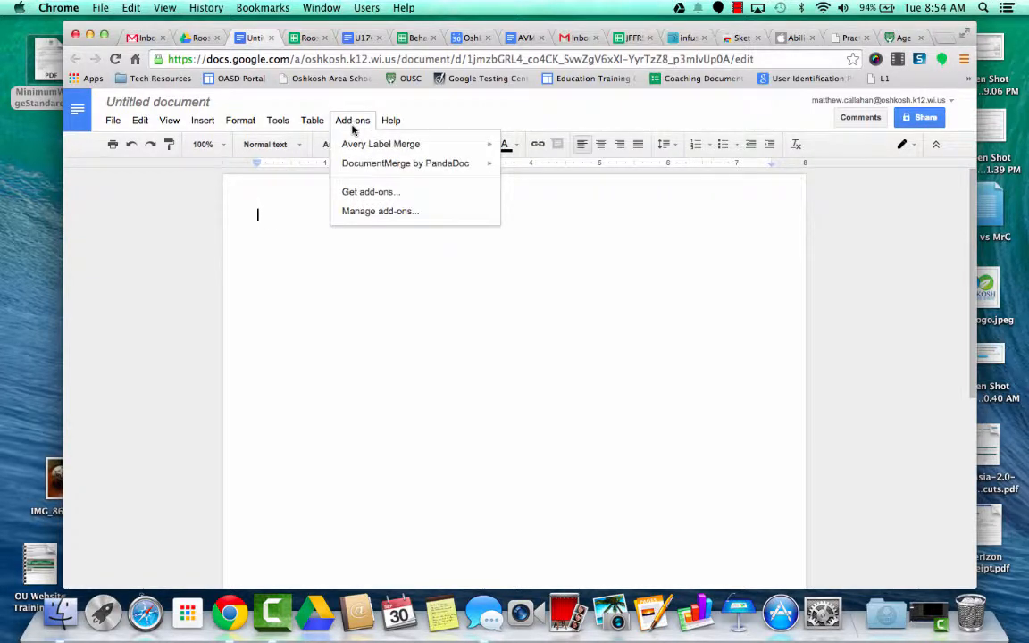
pyautogui.moveTo(358, 150)
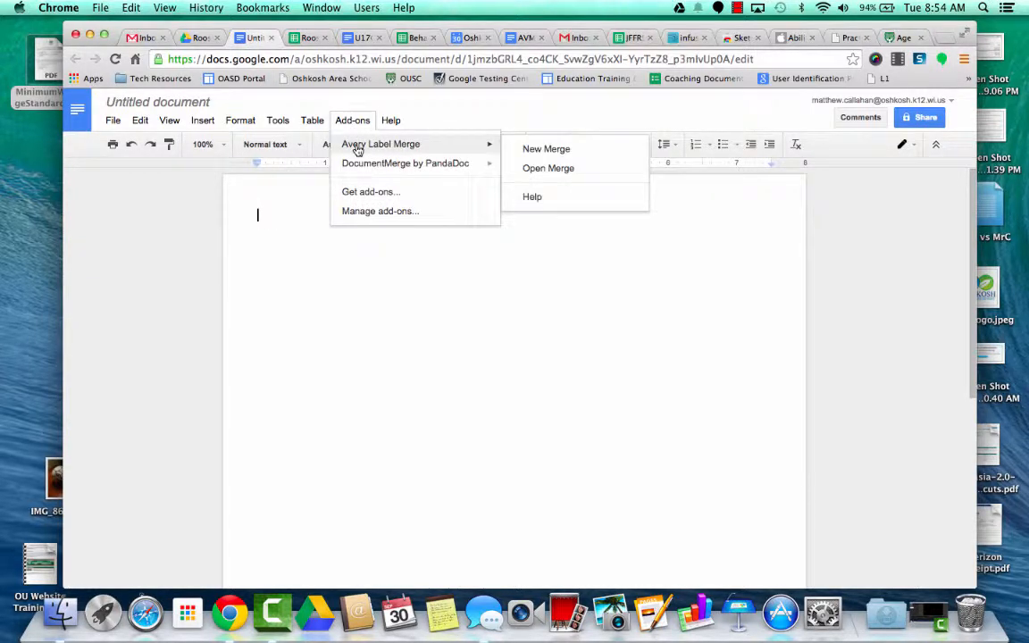
pyautogui.click(286, 259)
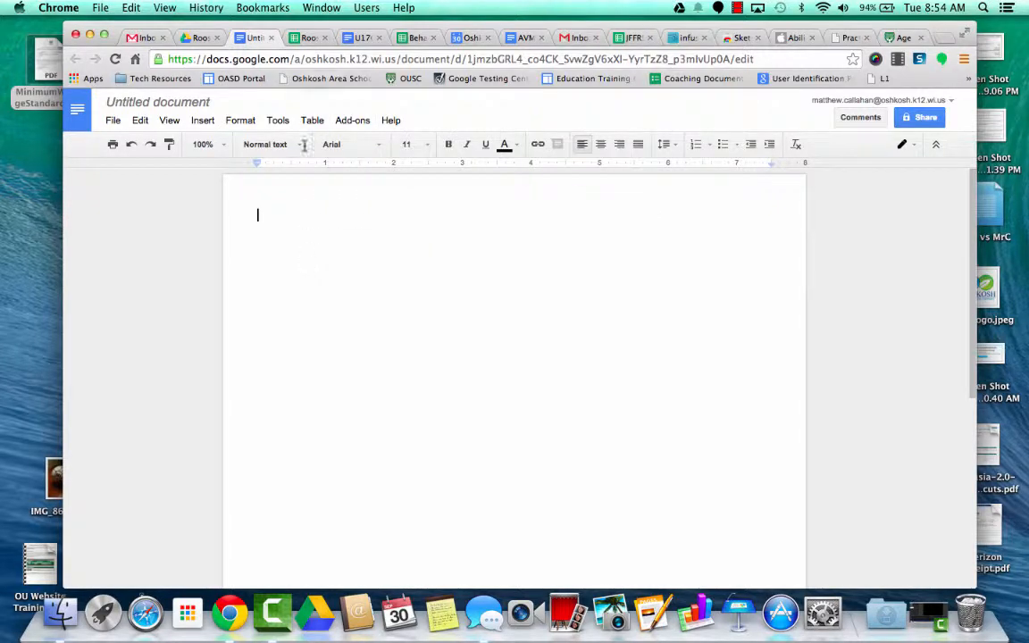
# Switch to the Roosevelt Student List spreadsheet and check which file formats it can be downloaded in.
pyautogui.click(308, 38)
pyautogui.click(111, 121)
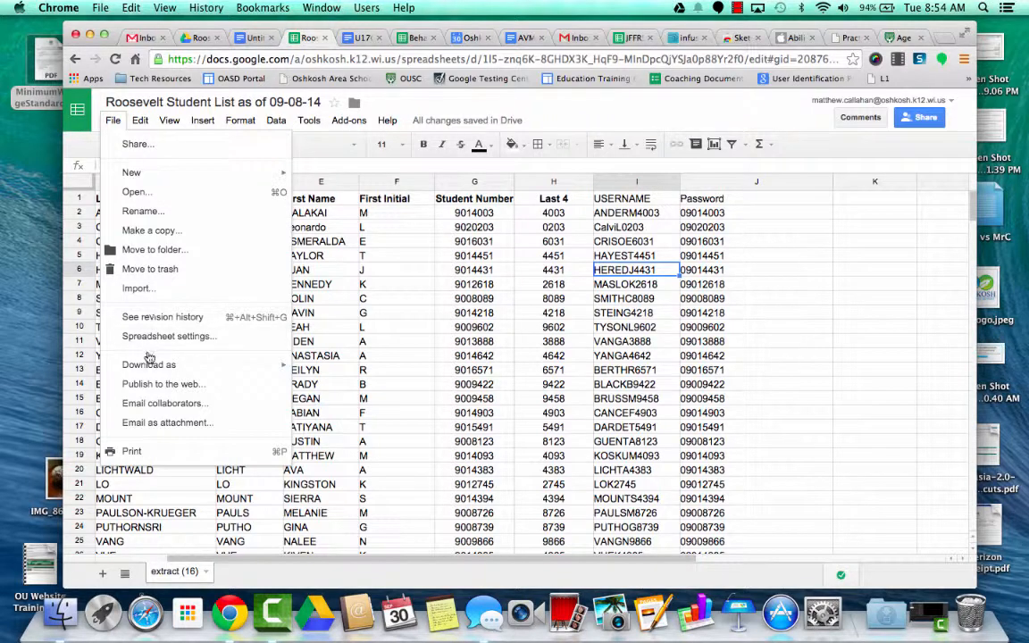
pyautogui.moveTo(138, 365)
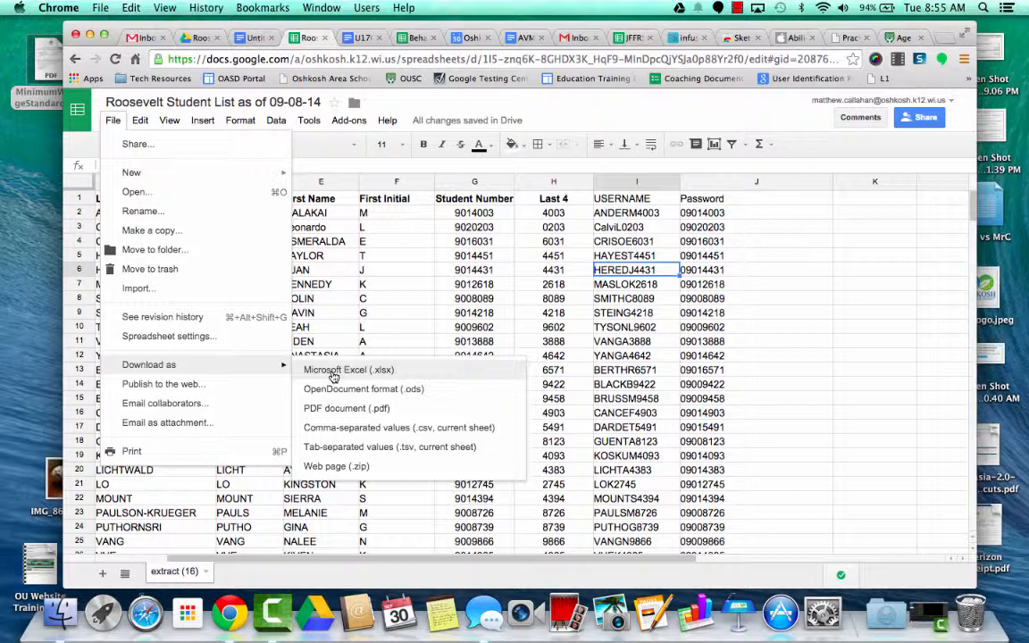
pyautogui.click(542, 109)
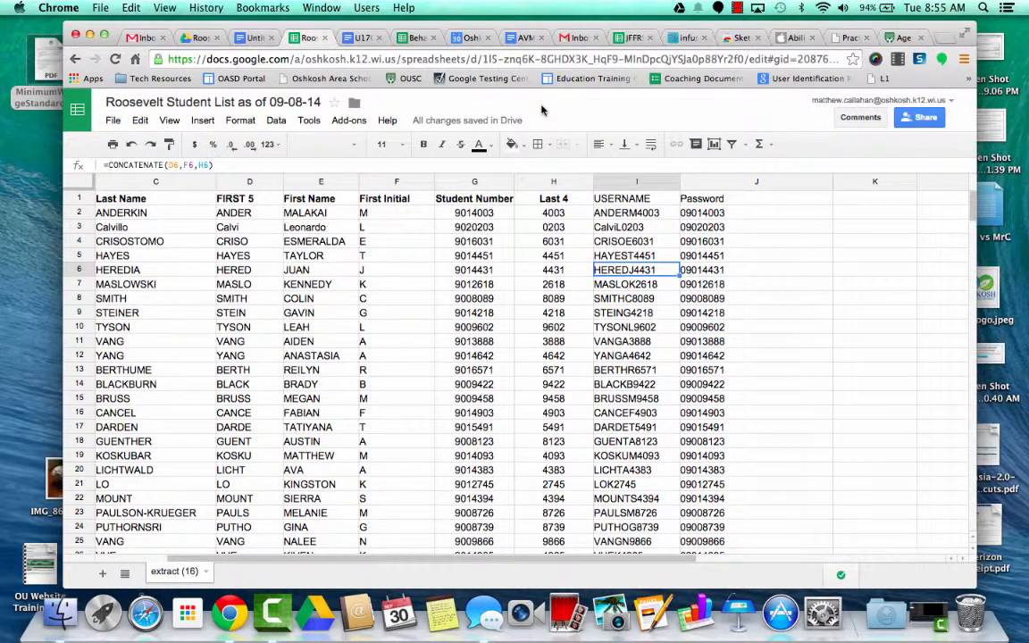
# Return to the untitled document and start a new Avery Label Merge for address labels.
pyautogui.click(253, 39)
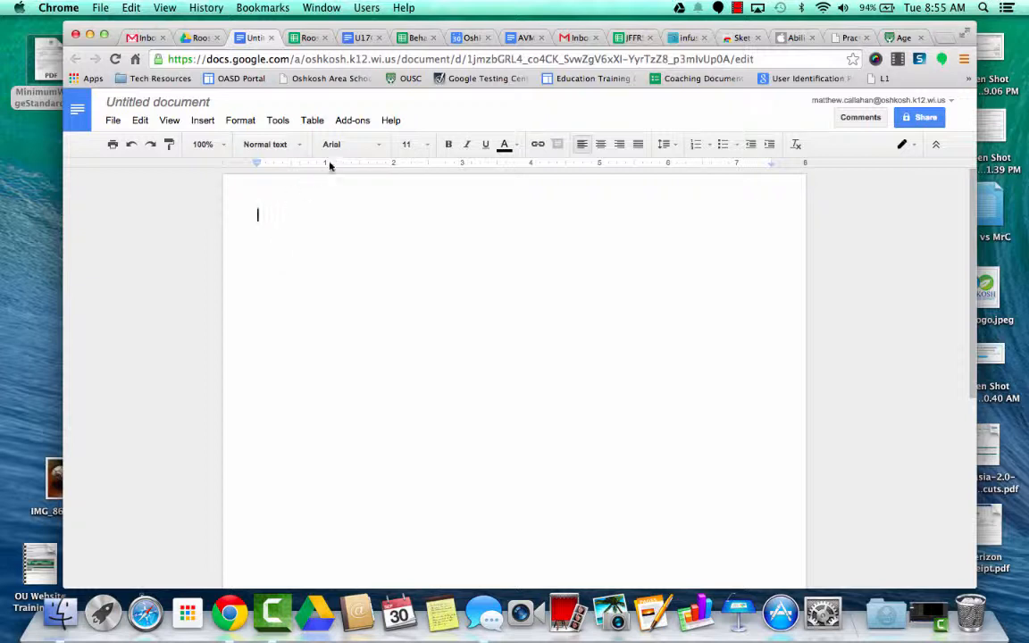
pyautogui.click(347, 123)
pyautogui.moveTo(349, 142)
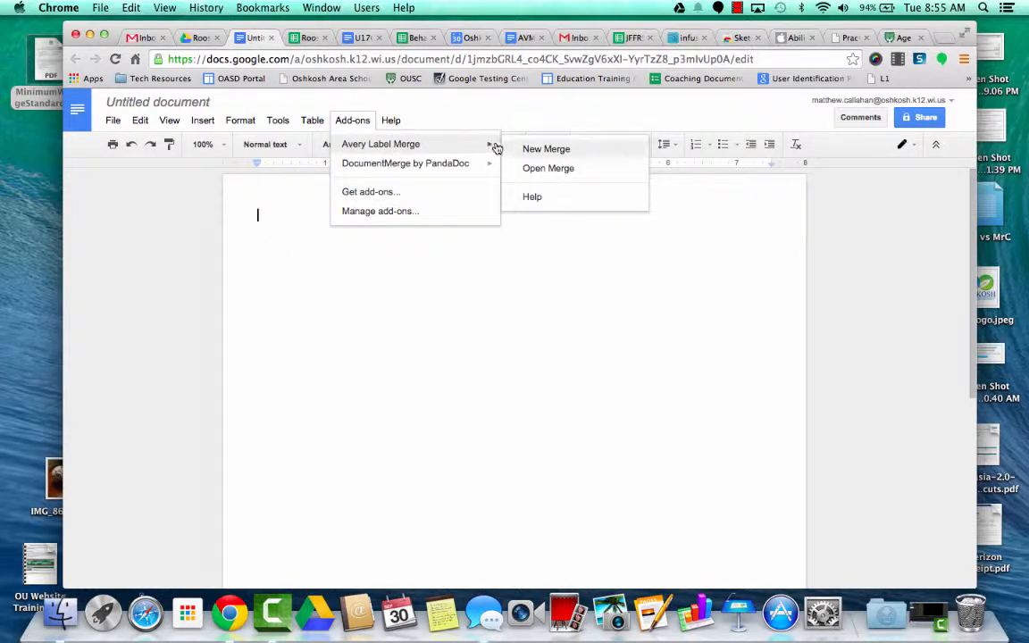
pyautogui.click(533, 148)
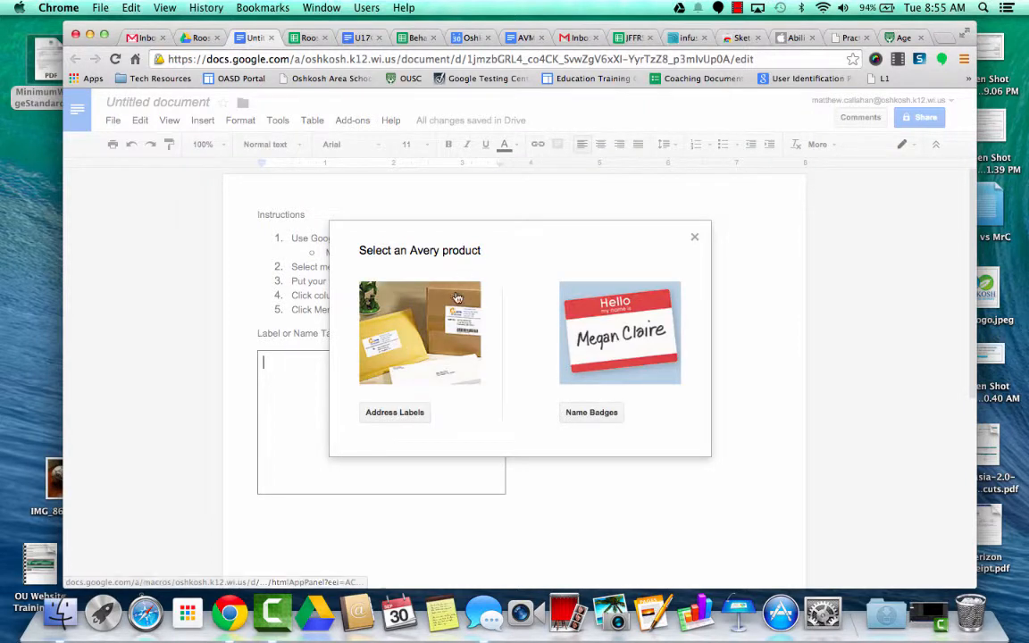
pyautogui.click(402, 416)
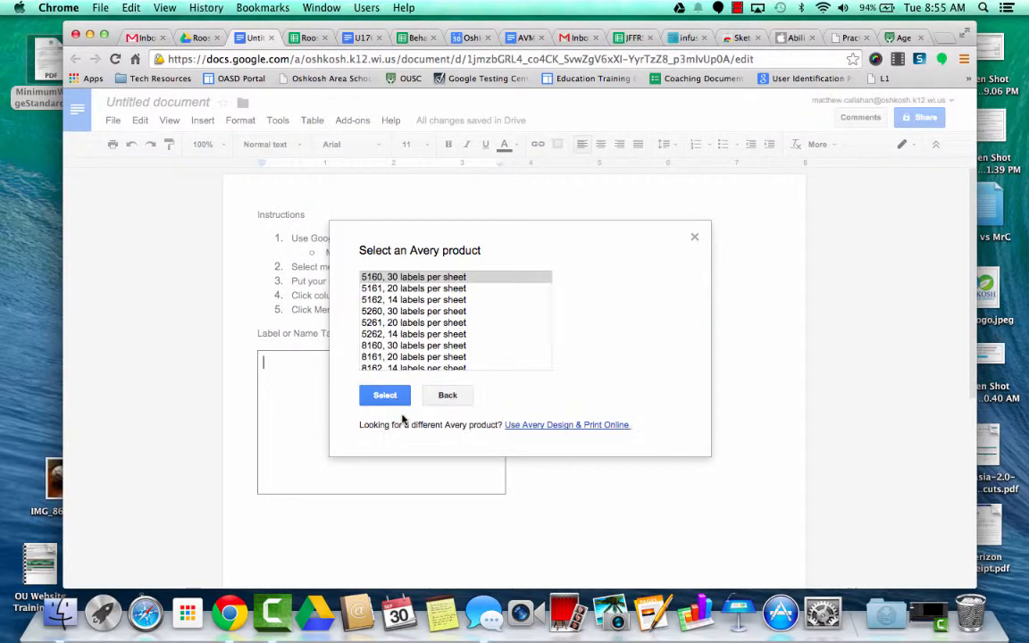
# Look through the Avery label products and choose 5162, 14 labels per sheet.
pyautogui.scroll(-1, 431, 316)
pyautogui.scroll(-1, 432, 314)
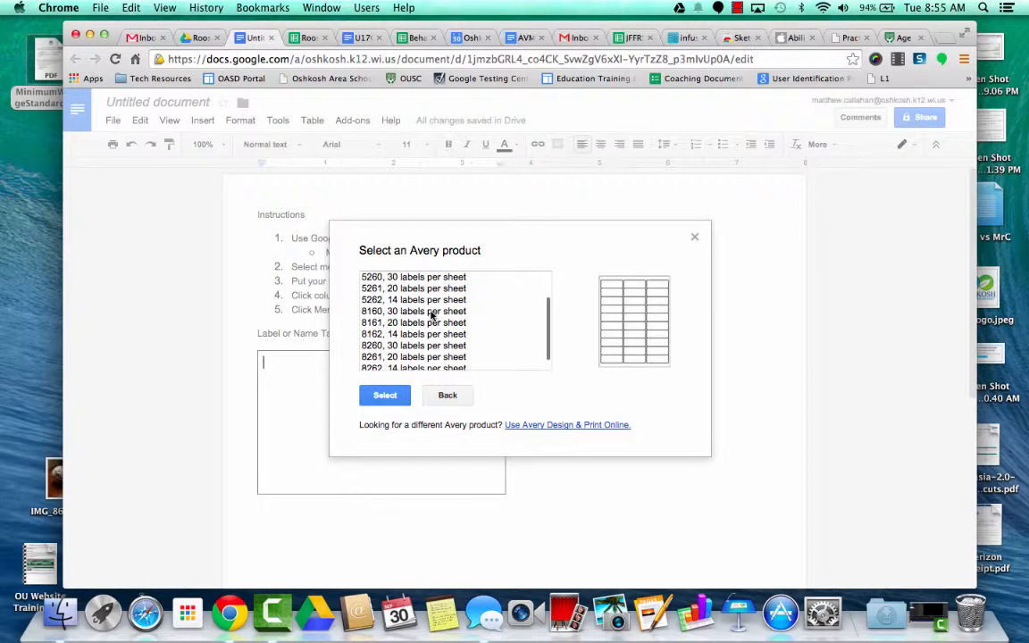
pyautogui.scroll(2, 431, 314)
pyautogui.scroll(-3, 431, 315)
pyautogui.scroll(3, 432, 315)
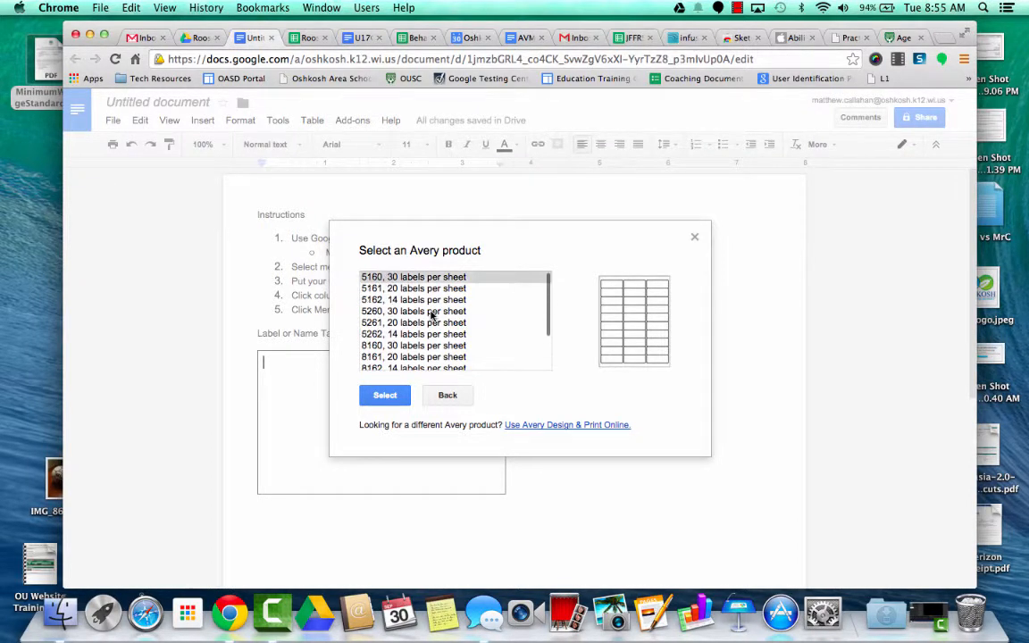
pyautogui.scroll(-3, 431, 314)
pyautogui.scroll(3, 431, 314)
pyautogui.scroll(-3, 432, 315)
pyautogui.scroll(3, 432, 314)
pyautogui.click(426, 302)
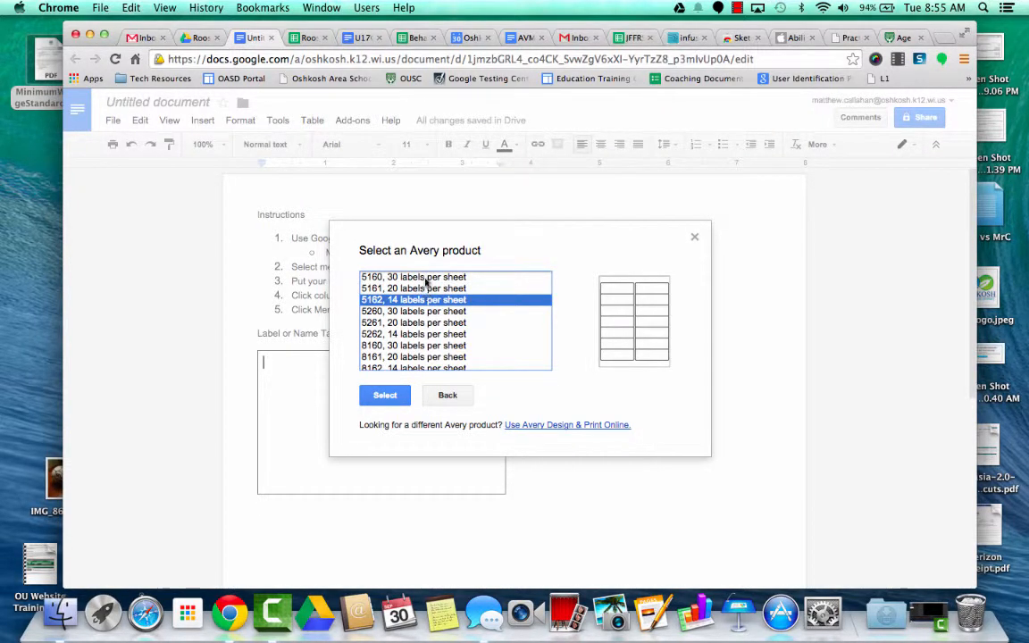
pyautogui.click(429, 278)
pyautogui.click(420, 302)
pyautogui.scroll(-2, 402, 348)
pyautogui.scroll(2, 402, 349)
pyautogui.click(385, 399)
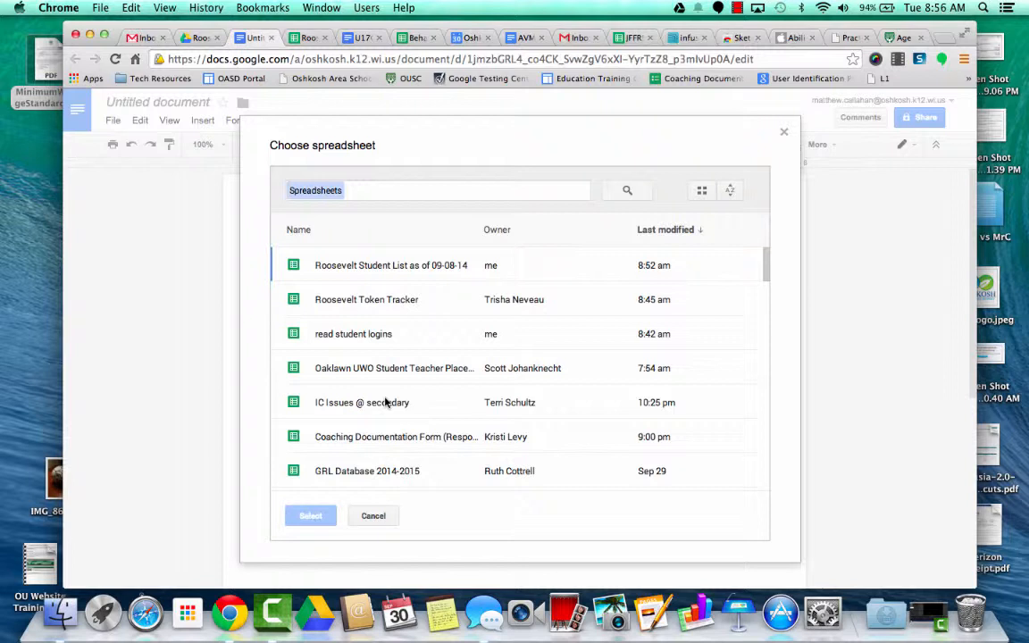
# Choose Roosevelt Student List as of 09-08-14 as the merge spreadsheet and check its column headers.
pyautogui.click(386, 266)
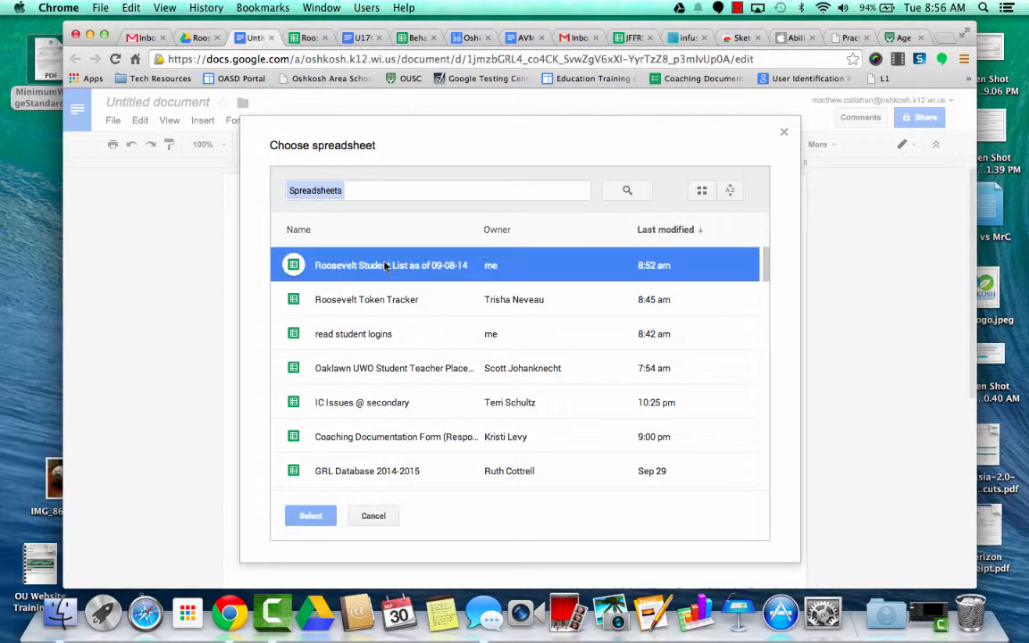
pyautogui.click(308, 516)
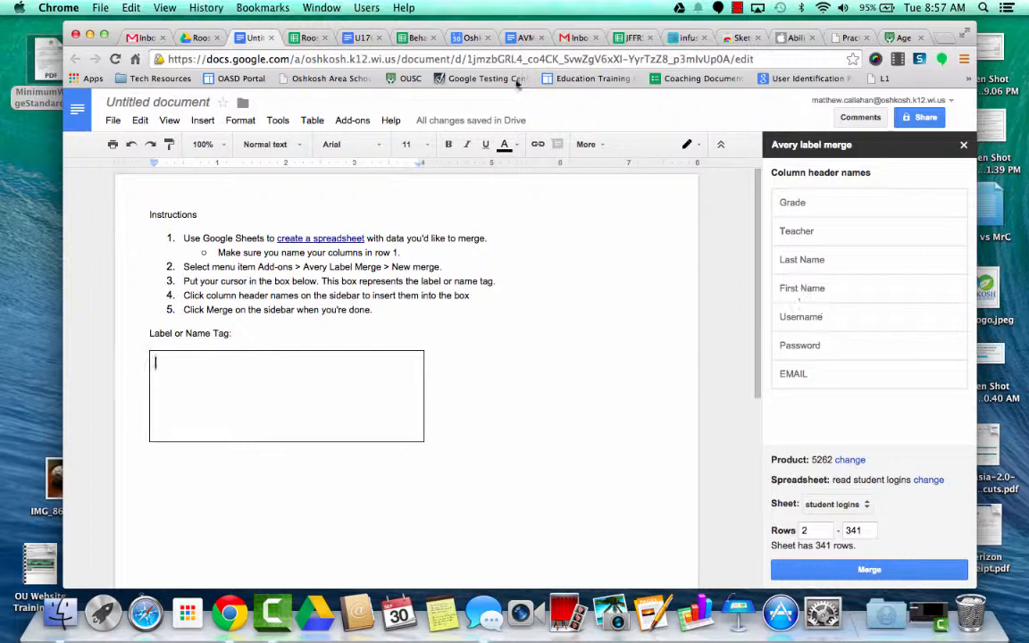
pyautogui.click(303, 39)
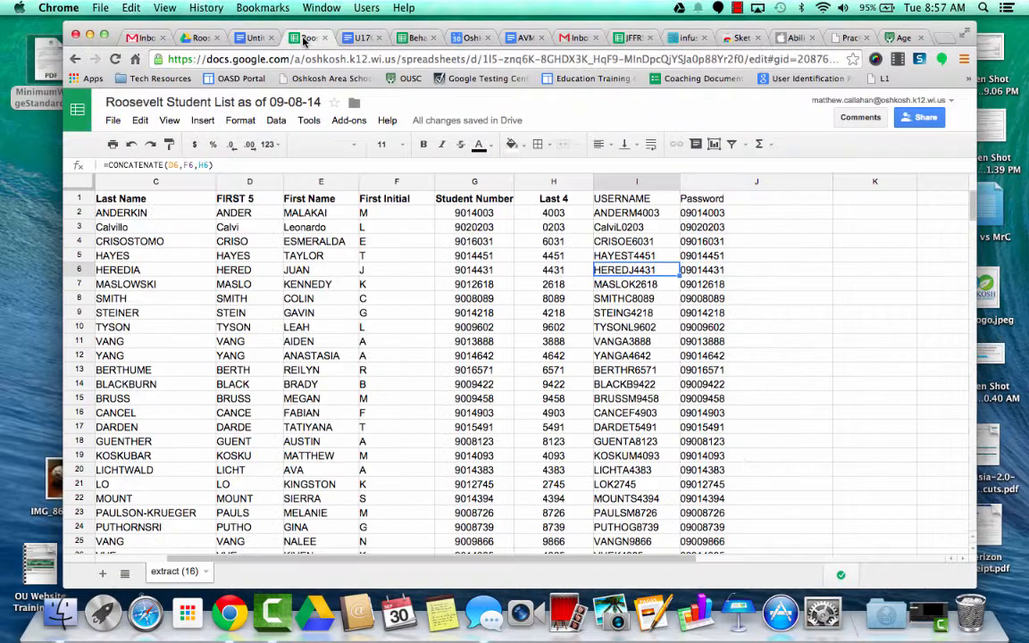
pyautogui.click(248, 38)
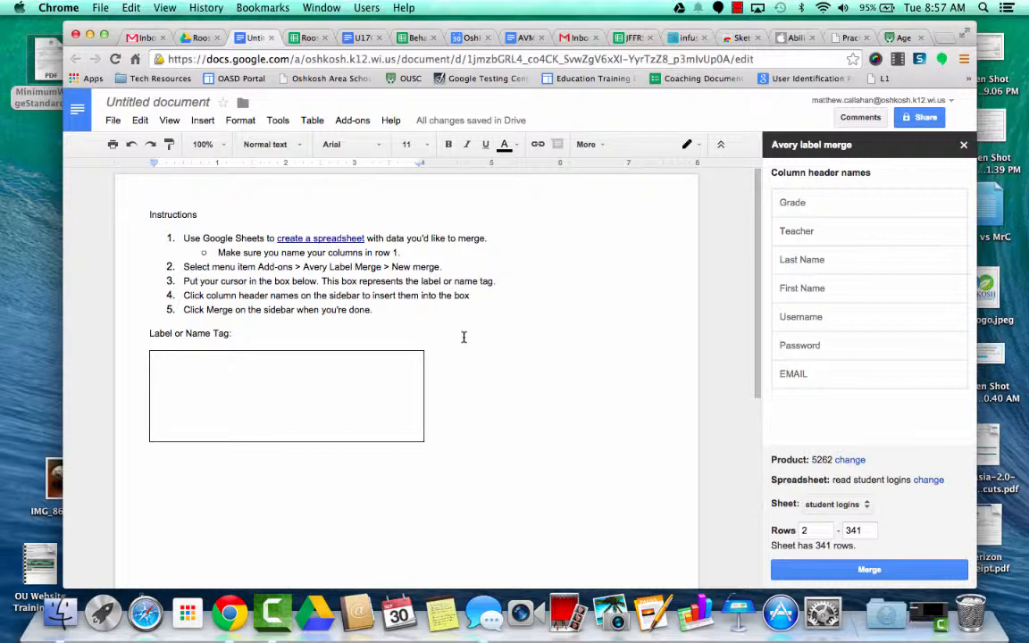
# Enter a bold "Student Name:" in the label box, followed by the First Name and Last Name merge fields.
pyautogui.write('S')
pyautogui.press('BackSpace')
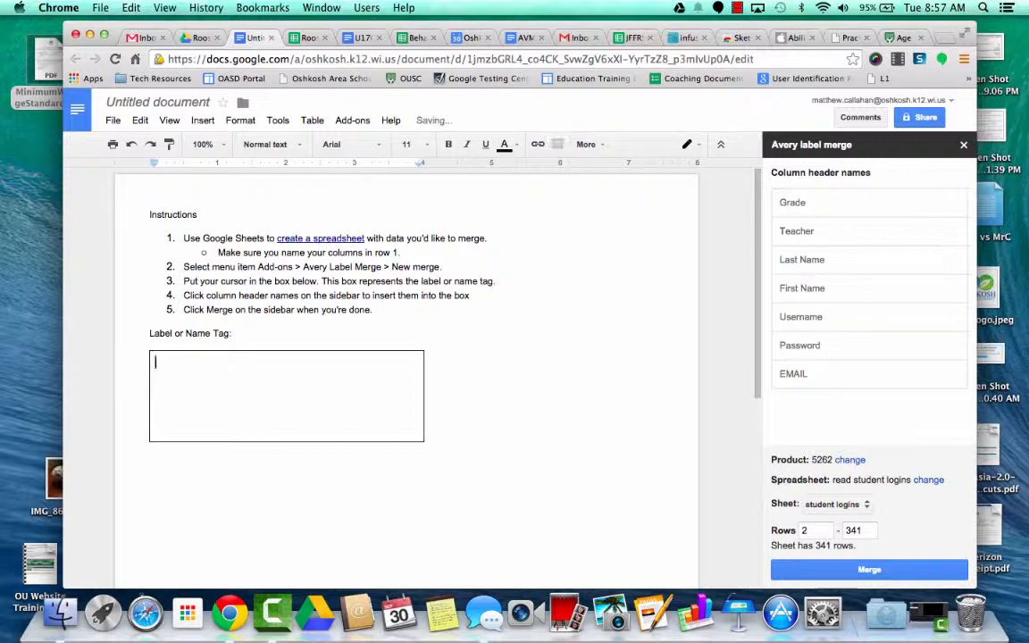
pyautogui.press('super+b')
pyautogui.write('Stude')
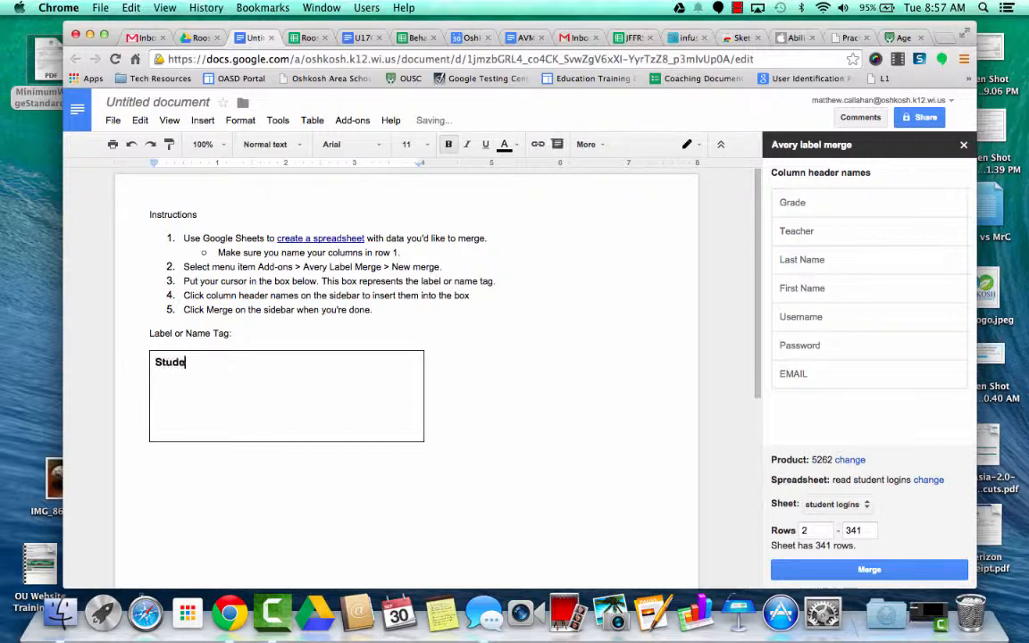
pyautogui.write('nt Name:')
pyautogui.click(810, 293)
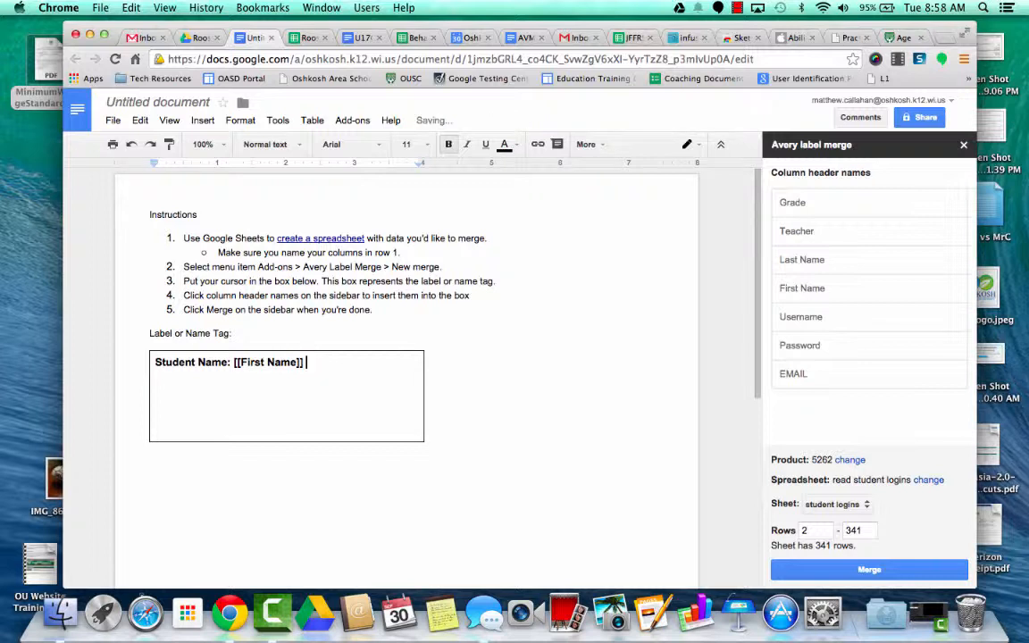
pyautogui.click(804, 261)
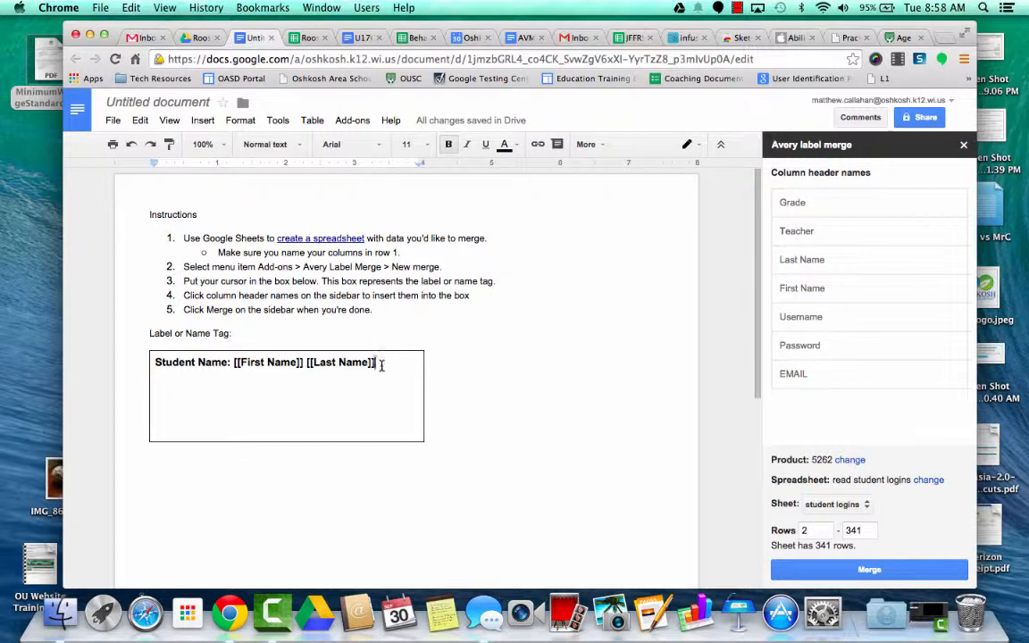
# Remove the bold formatting from the First Name and Last Name merge fields.
pyautogui.moveTo(377, 362); pyautogui.dragTo(232, 360)
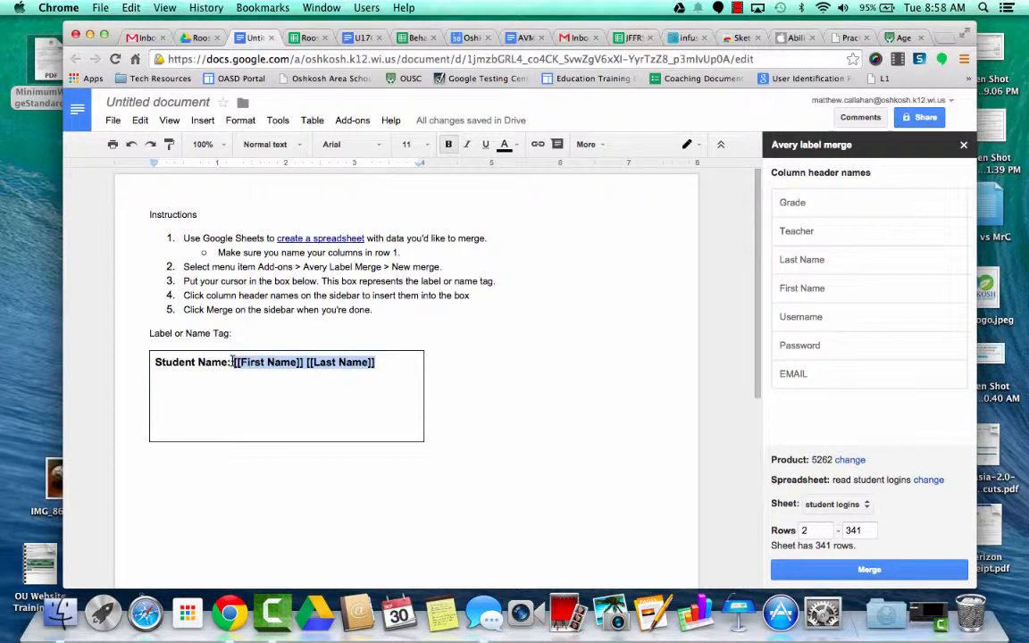
pyautogui.press('super+b')
pyautogui.click(250, 400)
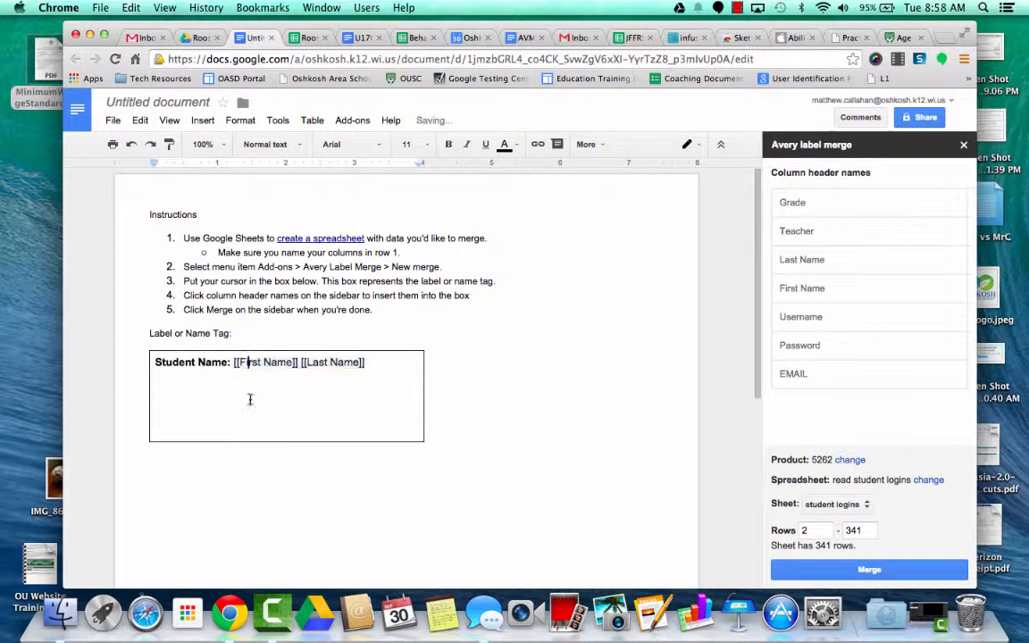
# Add "Username:", "Password:" and "Email:" lines below the student name, each followed by its matching merge field.
pyautogui.click(389, 356)
pyautogui.press('Return')
pyautogui.write('Username:')
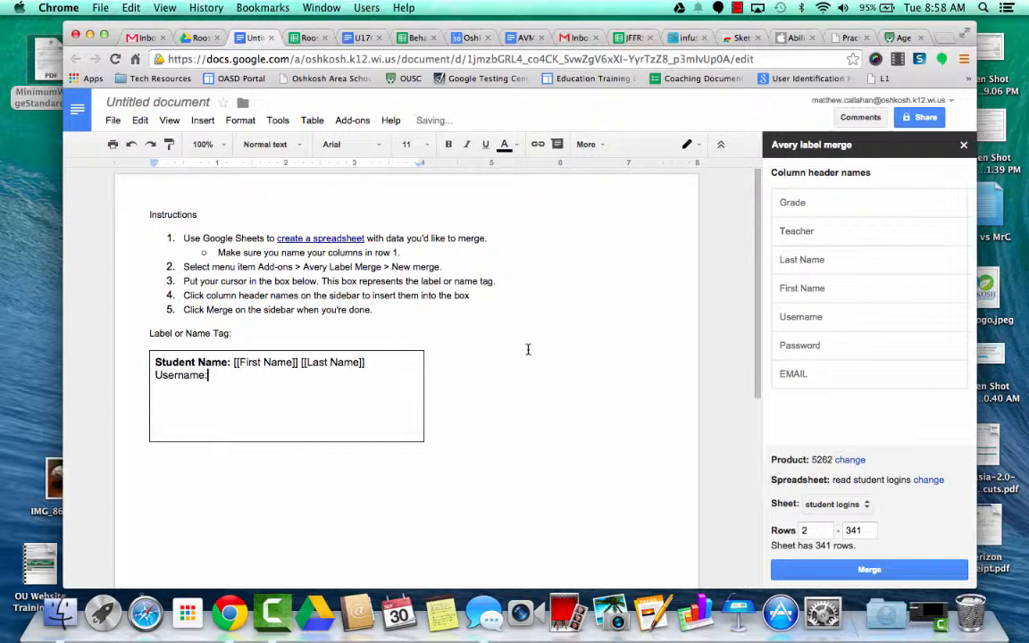
pyautogui.click(802, 319)
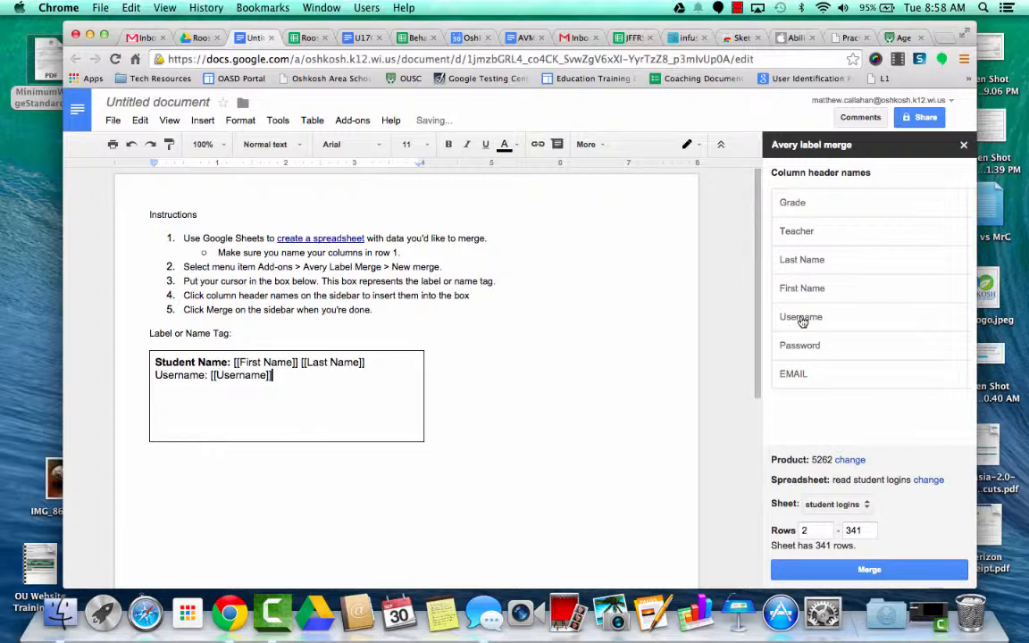
pyautogui.press('Return')
pyautogui.write('Password:')
pyautogui.click(802, 346)
pyautogui.press('Return')
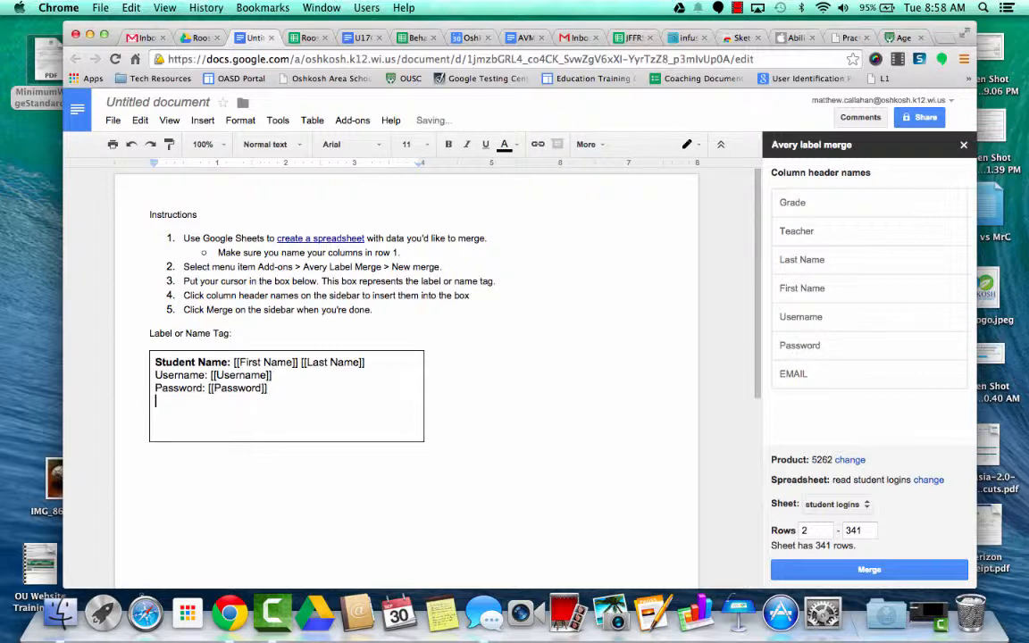
pyautogui.write('Email:')
pyautogui.click(804, 376)
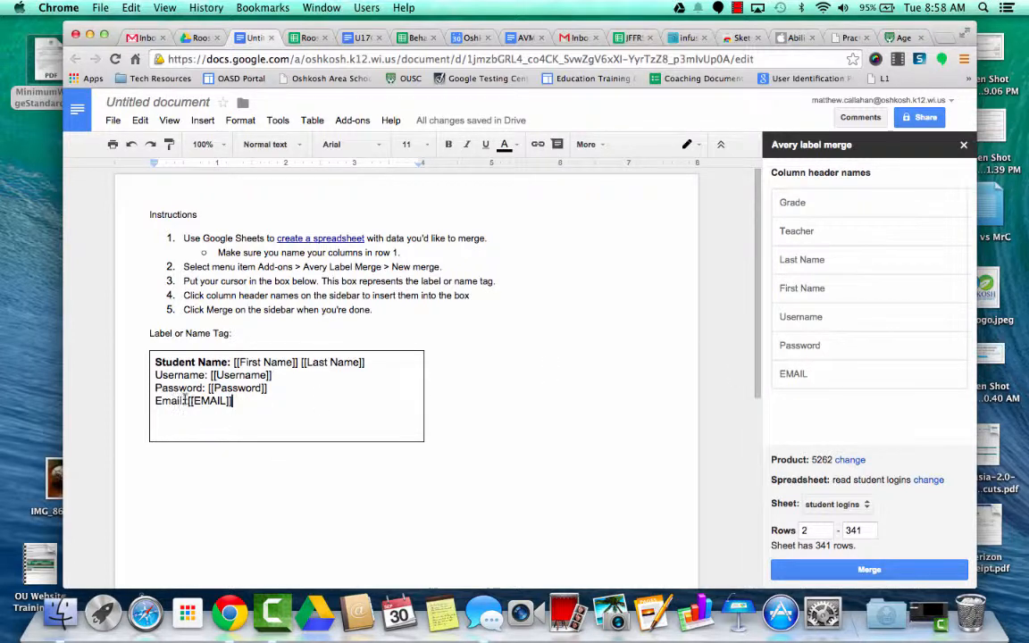
# Make the "Username:", "Password:" and "Email:" captions bold in the label box.
pyautogui.moveTo(186, 402); pyautogui.dragTo(208, 376)
pyautogui.press('super+b')
pyautogui.press('super+b')
pyautogui.press('super+b')
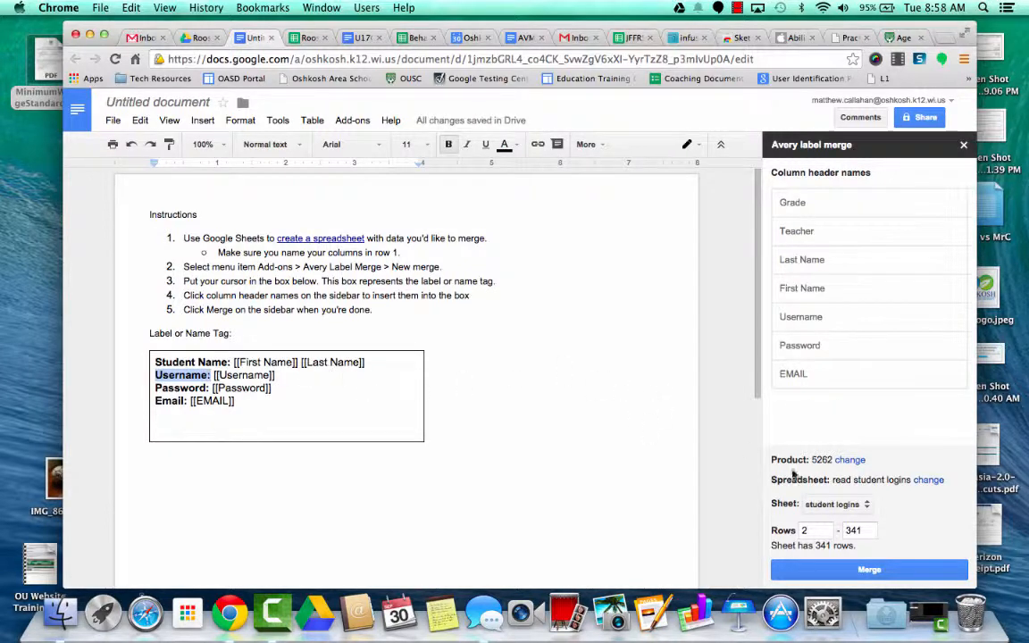
pyautogui.click(329, 416)
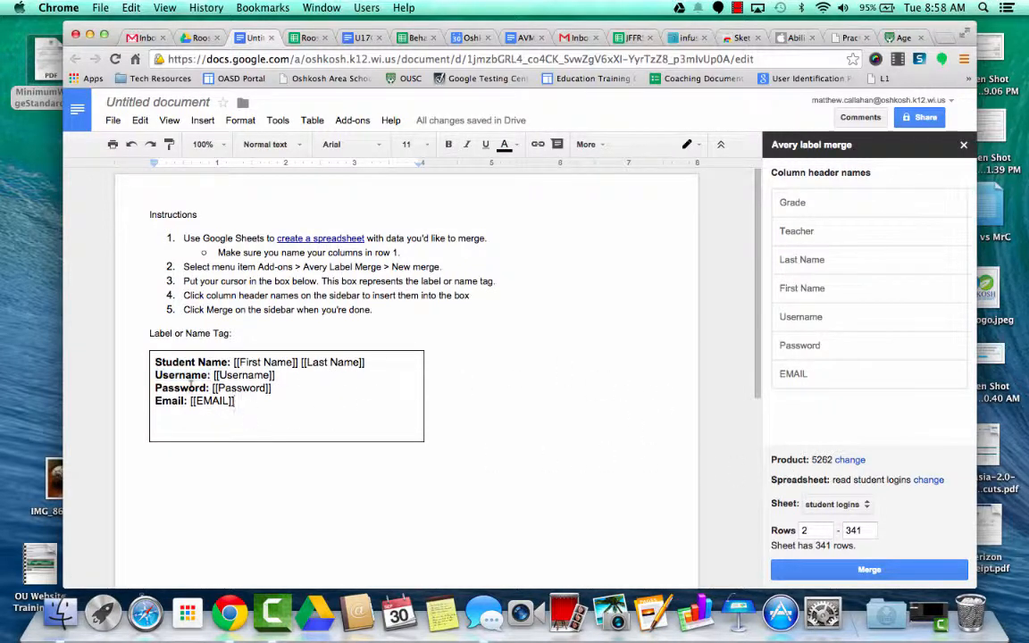
# Insert a blank line above the Username line and another above the Password line in the label.
pyautogui.click(154, 375)
pyautogui.press('Return')
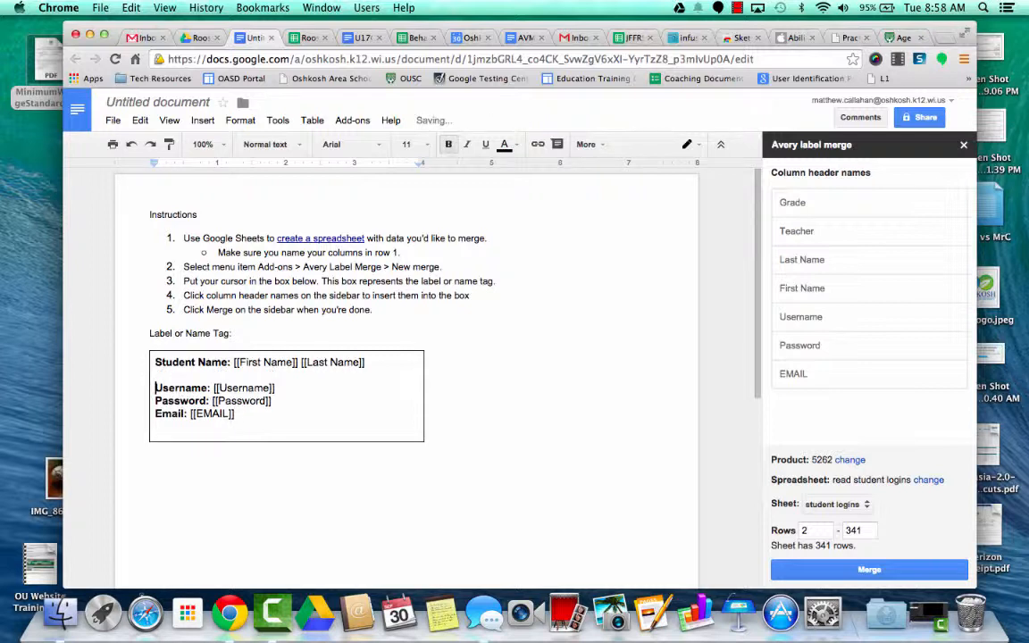
pyautogui.click(154, 400)
pyautogui.press('Return')
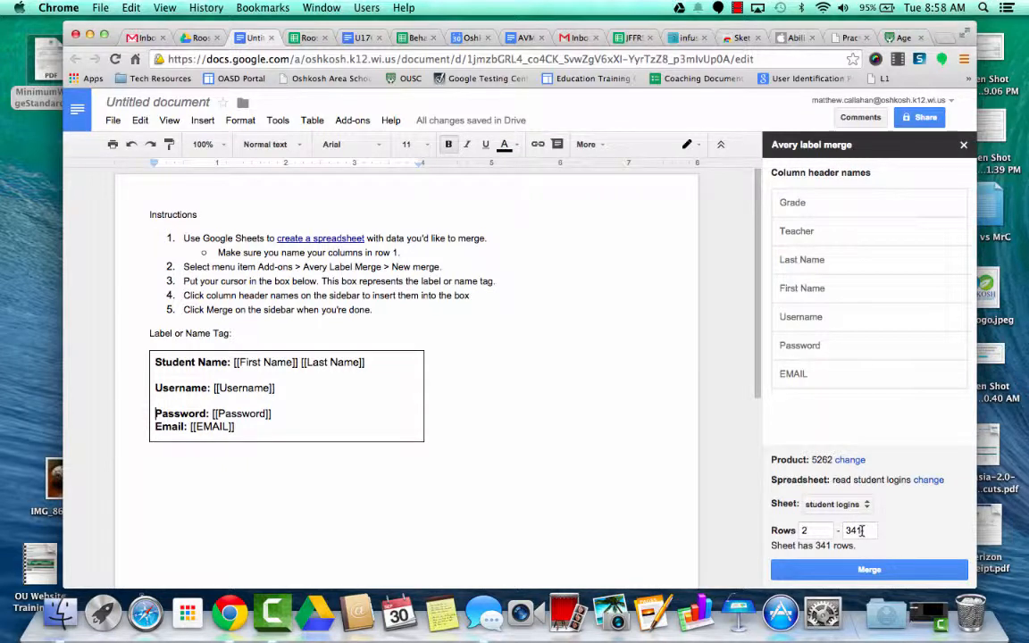
# Run the label merge and open the merged document to review the student labels.
pyautogui.click(867, 570)
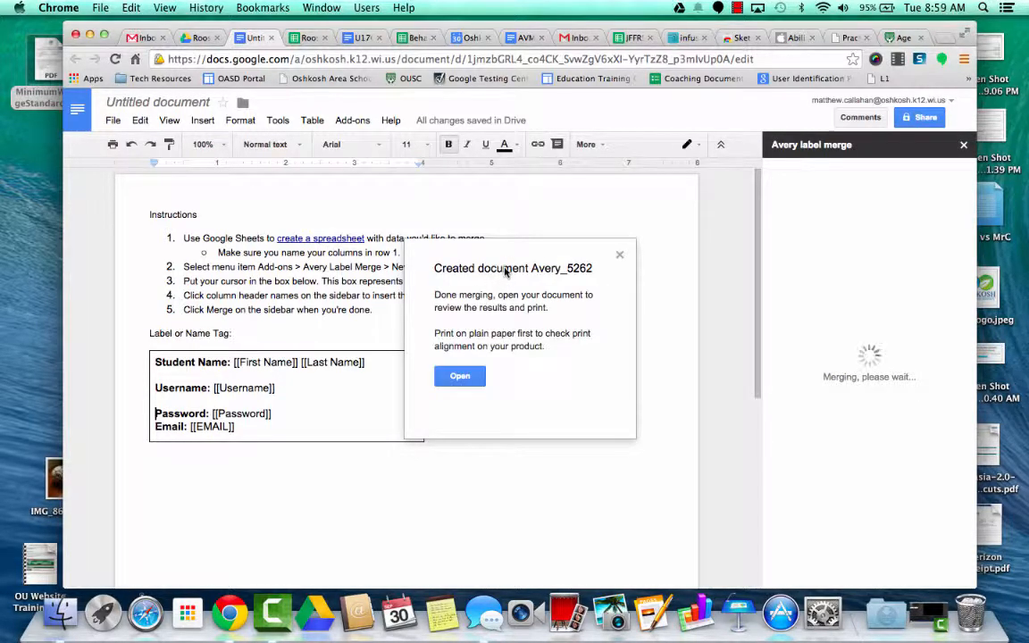
pyautogui.click(460, 378)
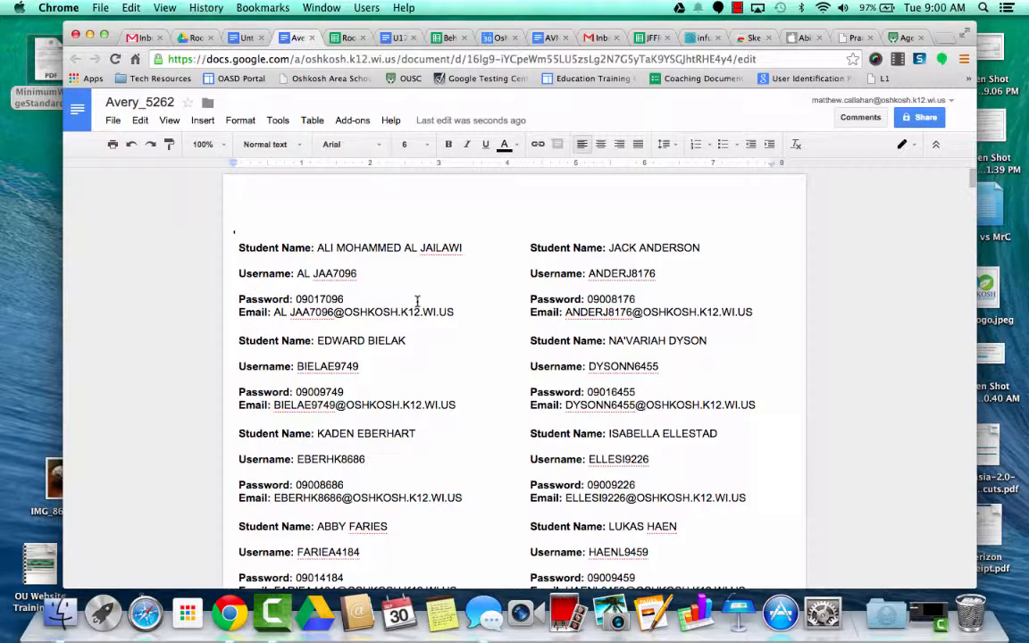
pyautogui.scroll(-10, 419, 304)
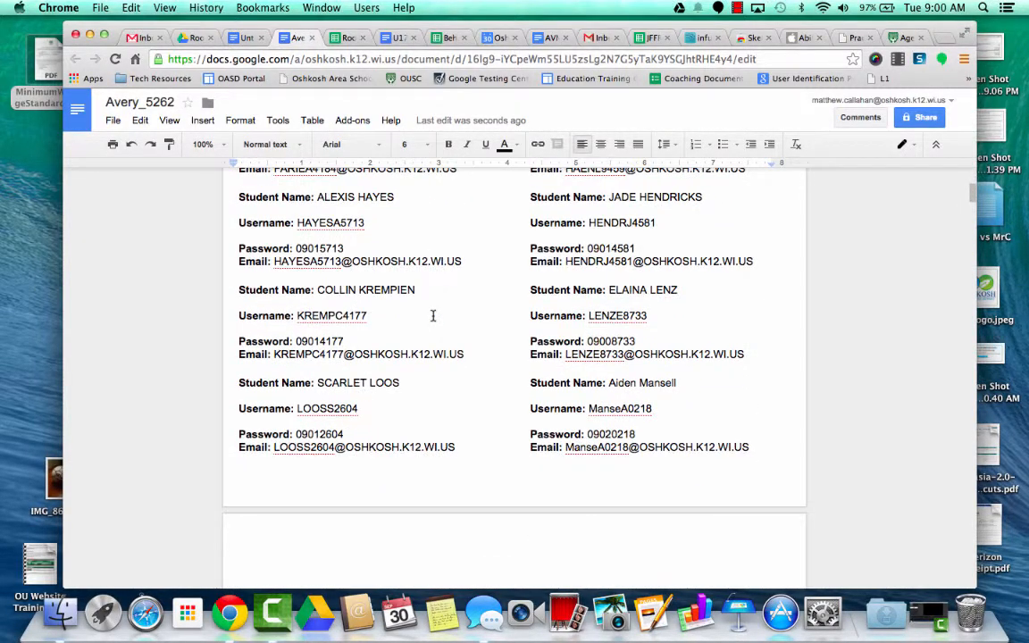
# Examine the layout and the name, username, password and email lines of the merged student labels on the first page.
pyautogui.scroll(-5, 433, 315)
pyautogui.scroll(10, 432, 315)
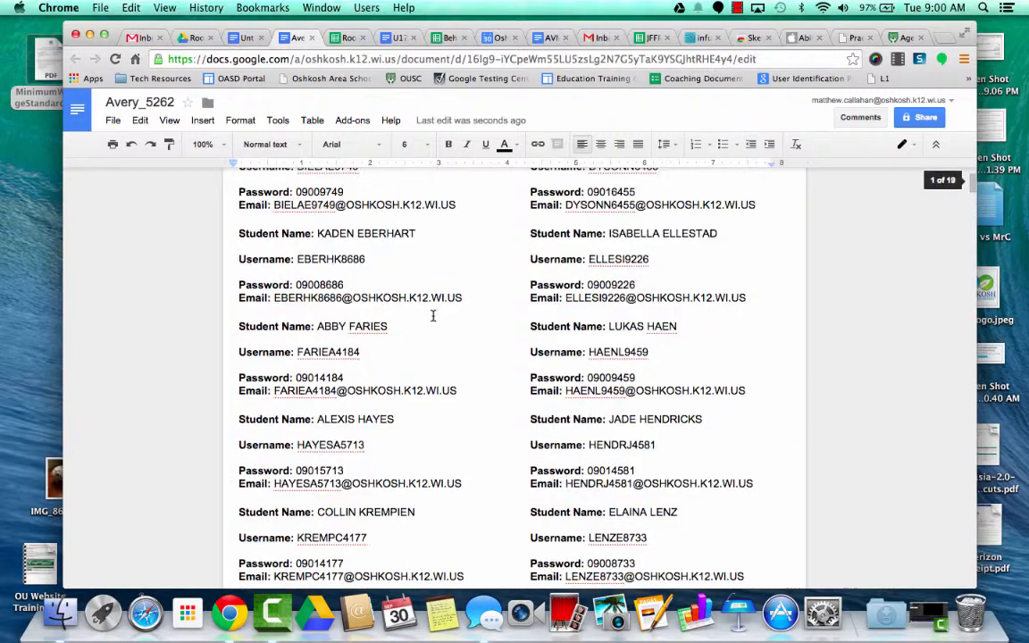
pyautogui.scroll(5, 432, 315)
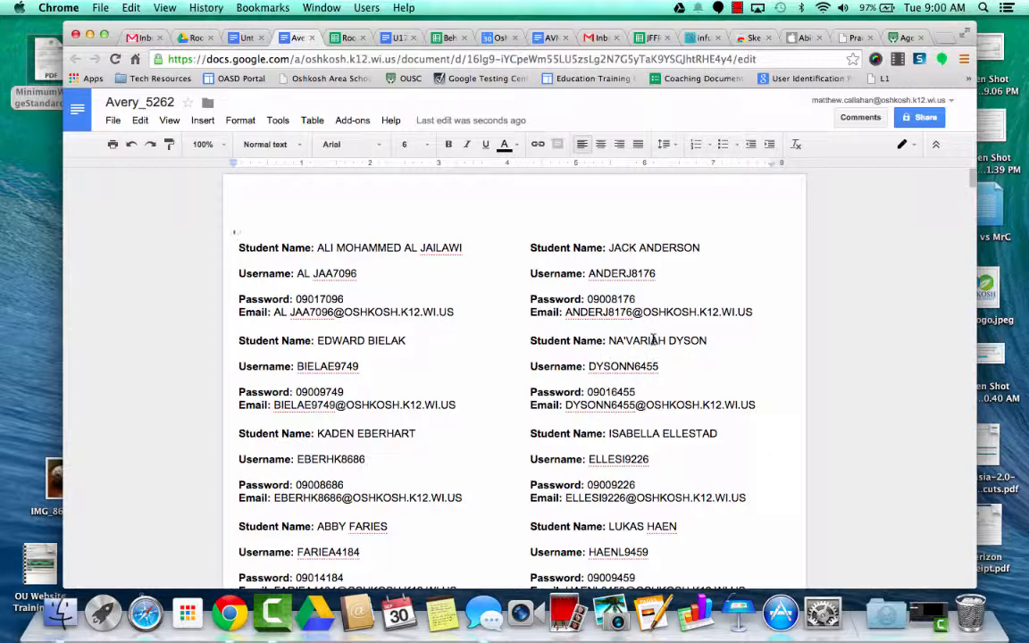
pyautogui.scroll(-1, 491, 356)
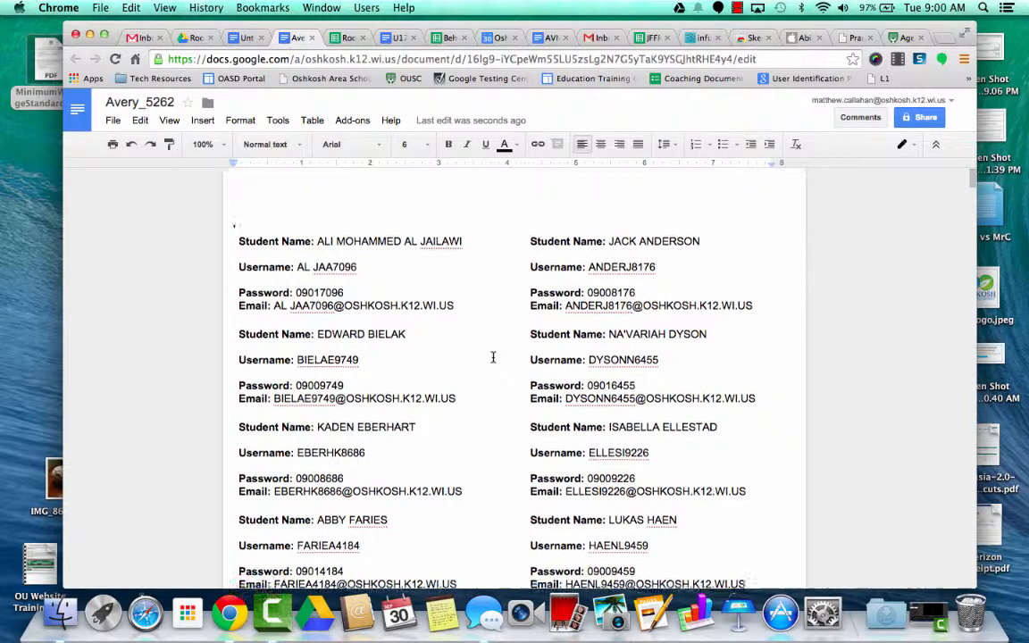
pyautogui.scroll(-1, 493, 358)
pyautogui.scroll(1, 493, 358)
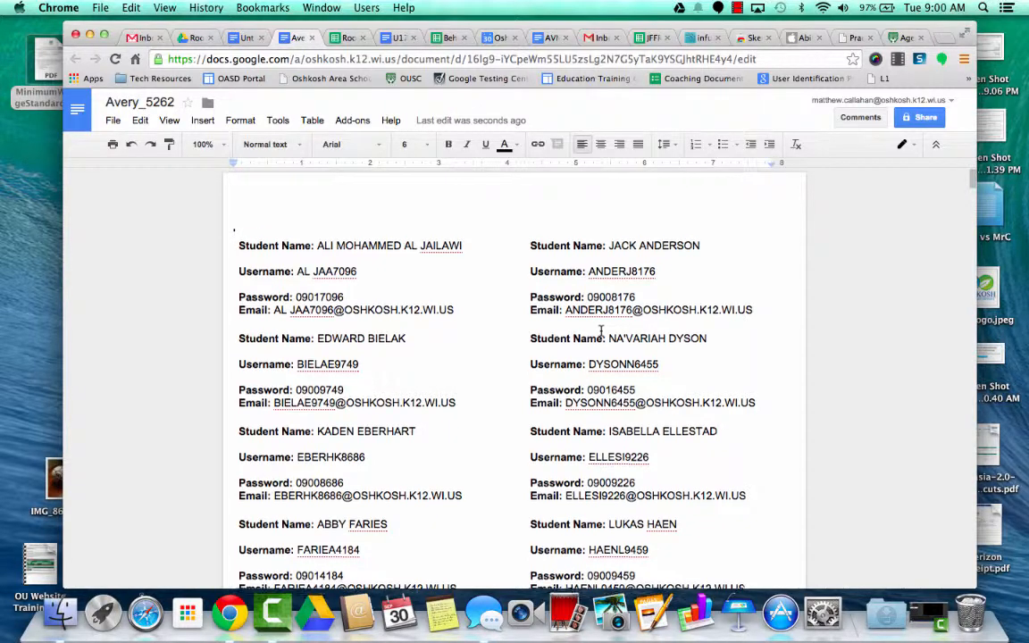
pyautogui.scroll(-1, 601, 332)
pyautogui.scroll(-2, 602, 332)
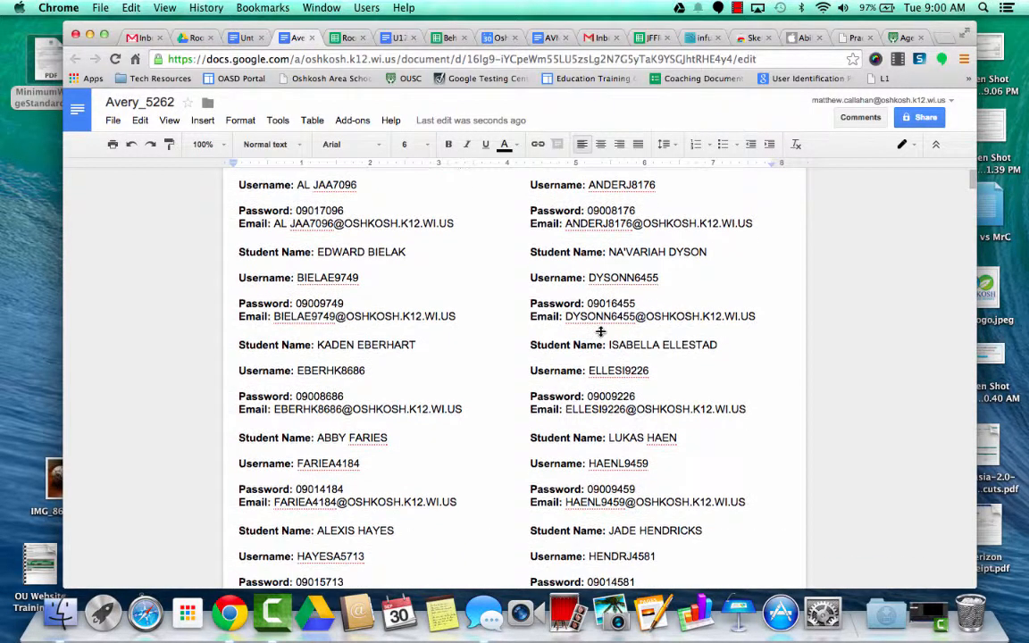
pyautogui.scroll(-9, 601, 333)
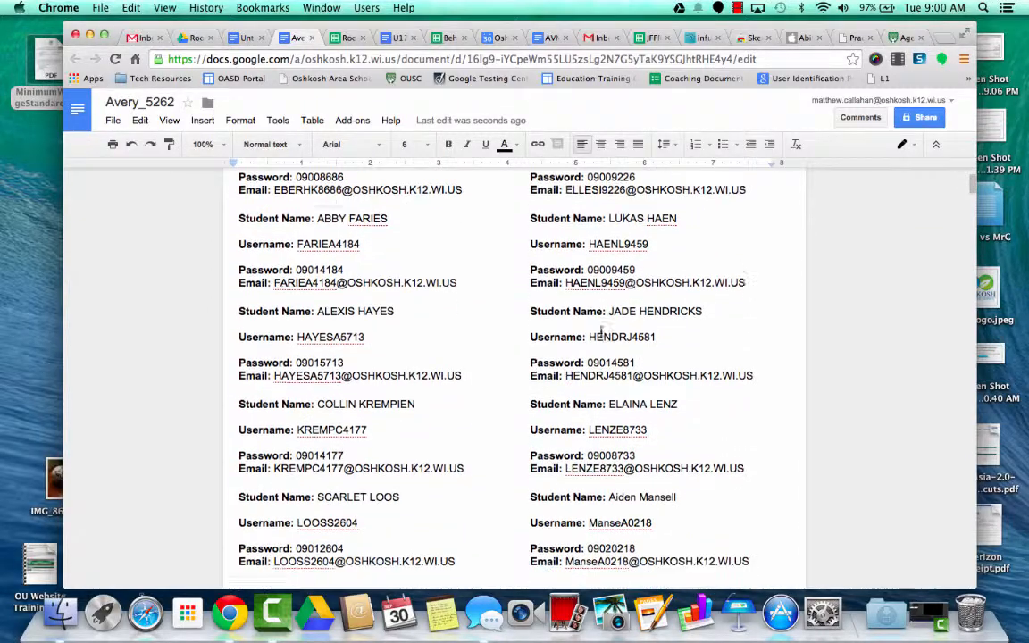
pyautogui.scroll(6, 602, 332)
pyautogui.scroll(2, 601, 332)
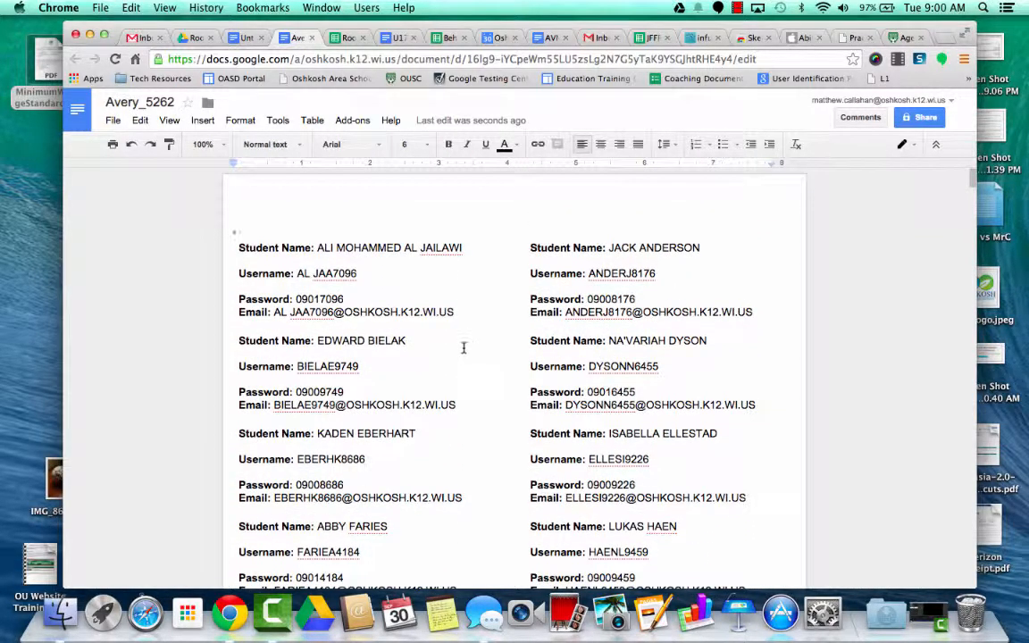
# View the source student list spreadsheet with its username and password columns, and return to the merged label document.
pyautogui.click(346, 38)
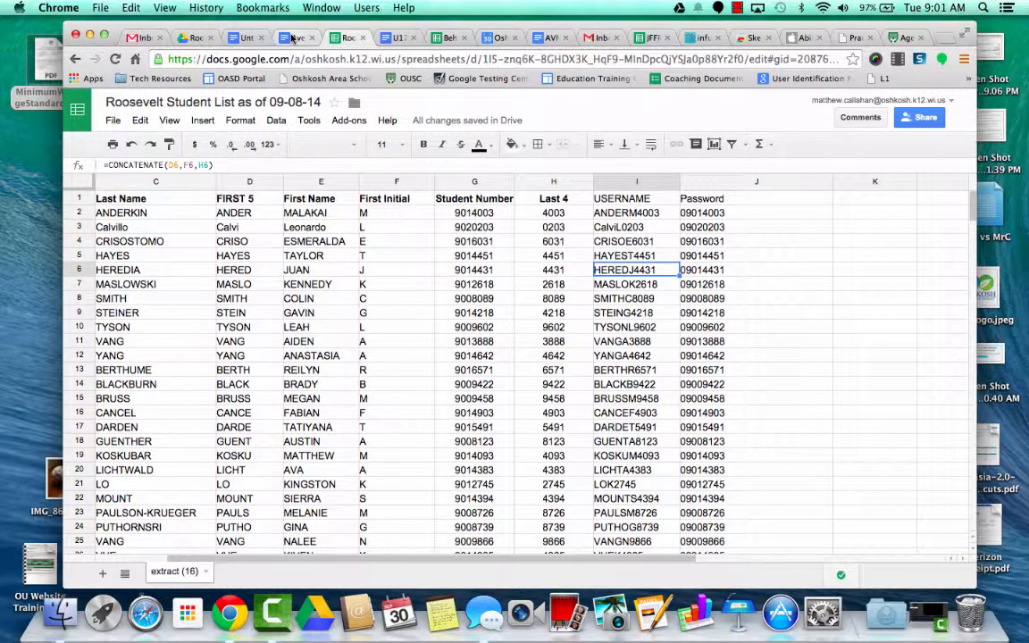
pyautogui.click(293, 37)
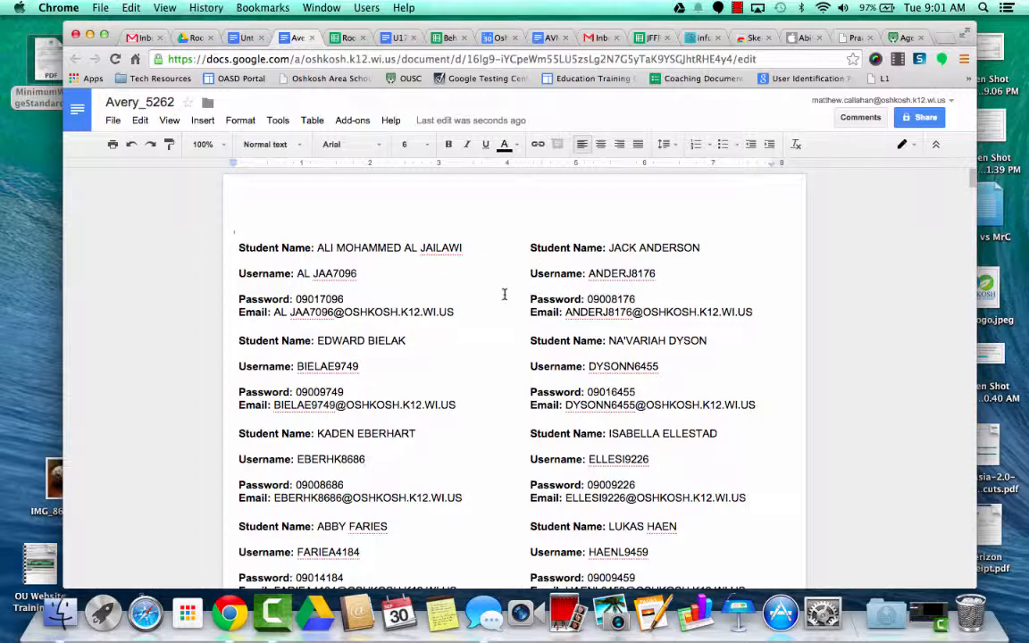
pyautogui.click(737, 8)
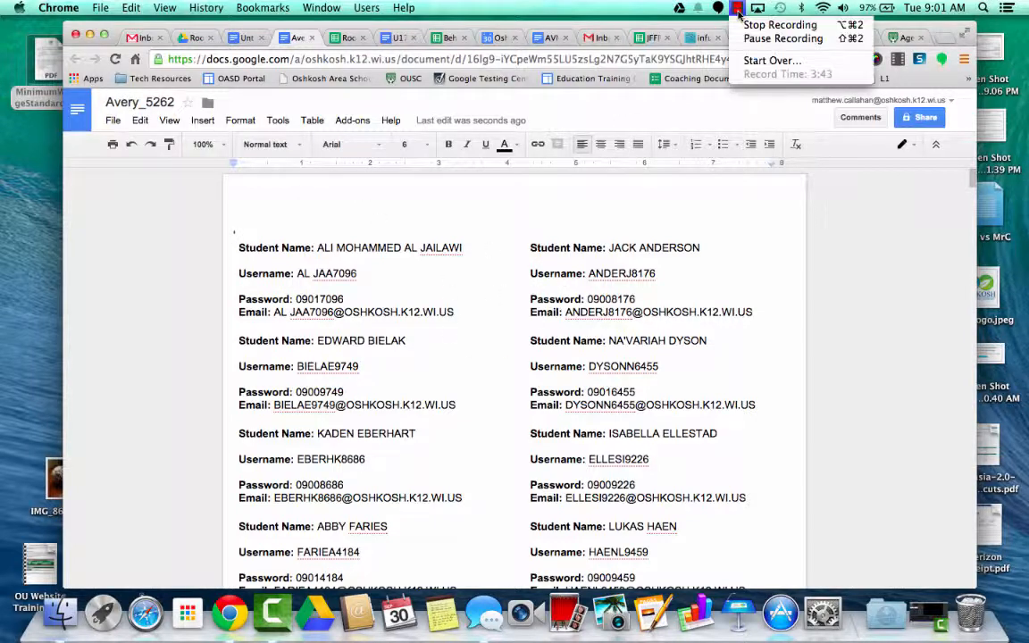